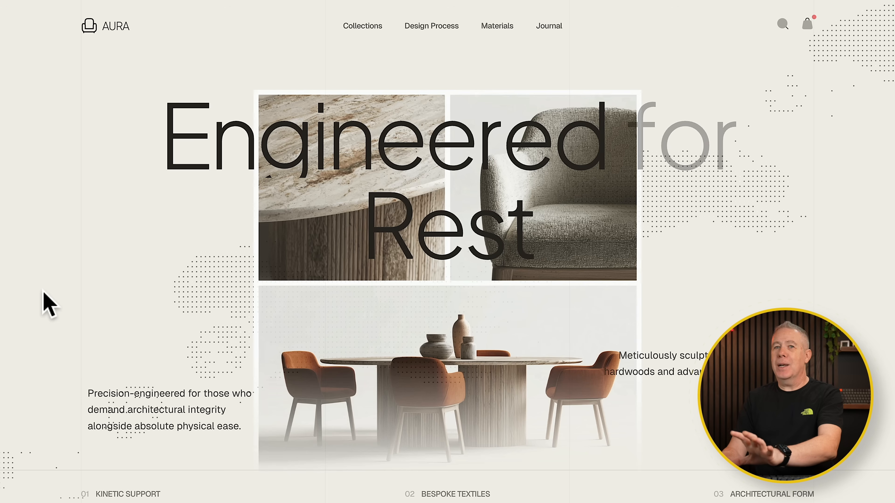
# Examine the AURA furniture landing page from the hero to the Bespoke Configurations section as the design reference
pyautogui.scroll(-7, 44, 291)
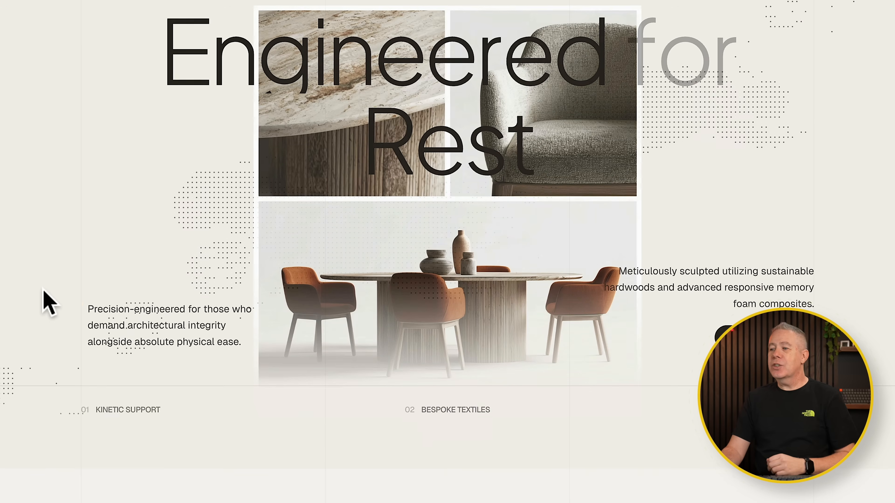
pyautogui.scroll(-7, 44, 292)
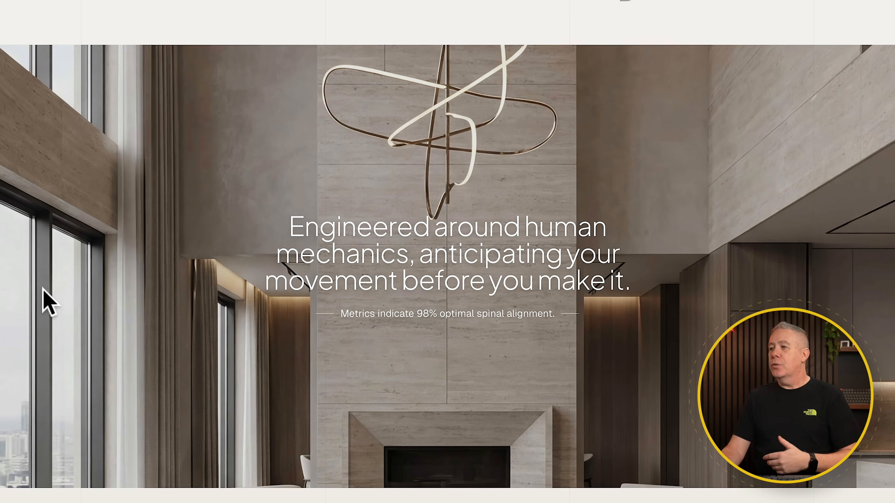
pyautogui.scroll(-8, 44, 292)
pyautogui.scroll(-15, 44, 293)
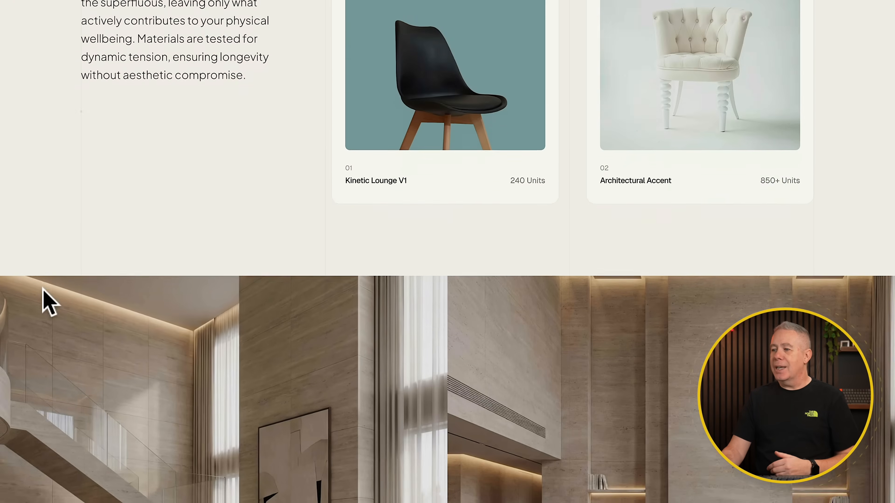
pyautogui.scroll(-20, 42, 288)
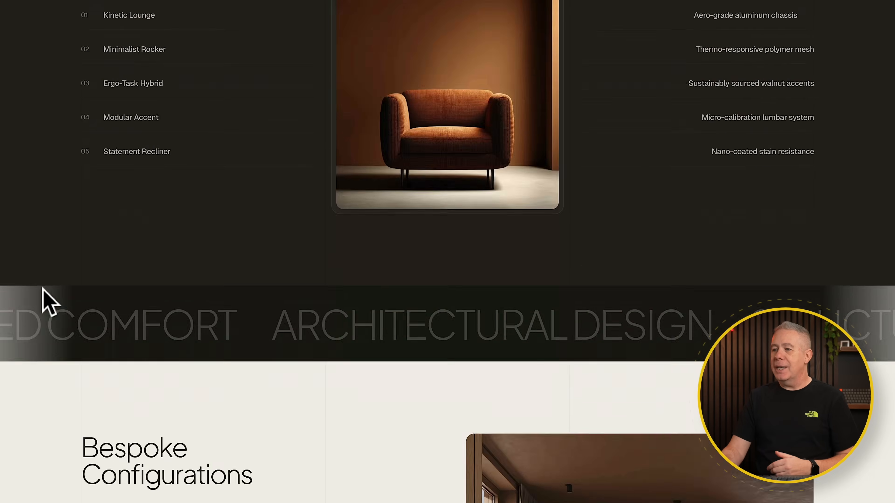
pyautogui.scroll(-3, 44, 291)
pyautogui.scroll(20, 44, 292)
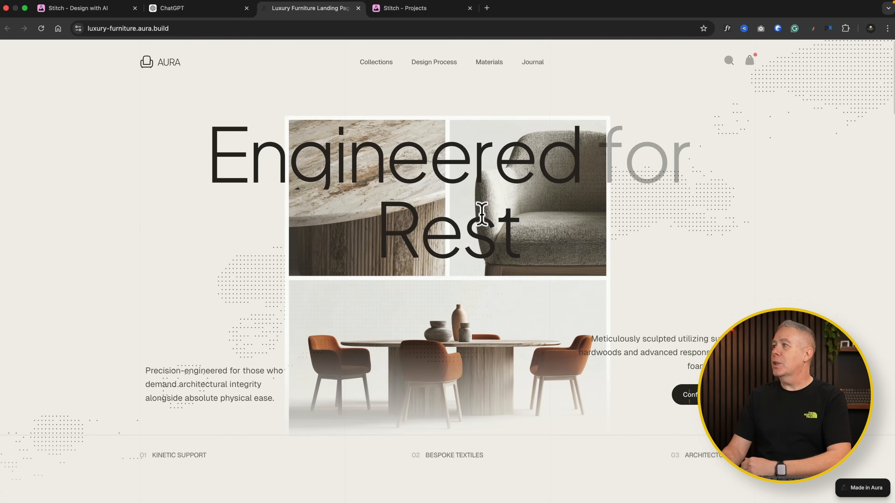
# Capture the full landing page with GoFullPage, granting the extra permissions, and copy the captured image
pyautogui.click(758, 30)
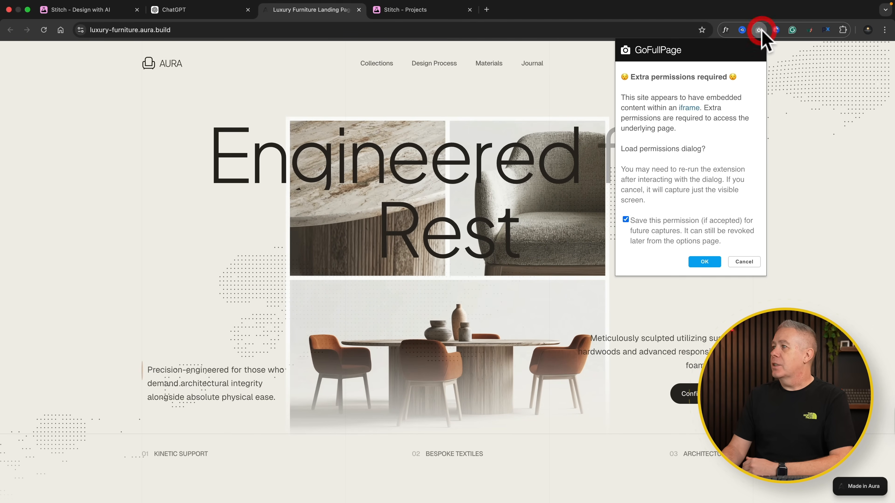
pyautogui.click(704, 263)
pyautogui.click(495, 304)
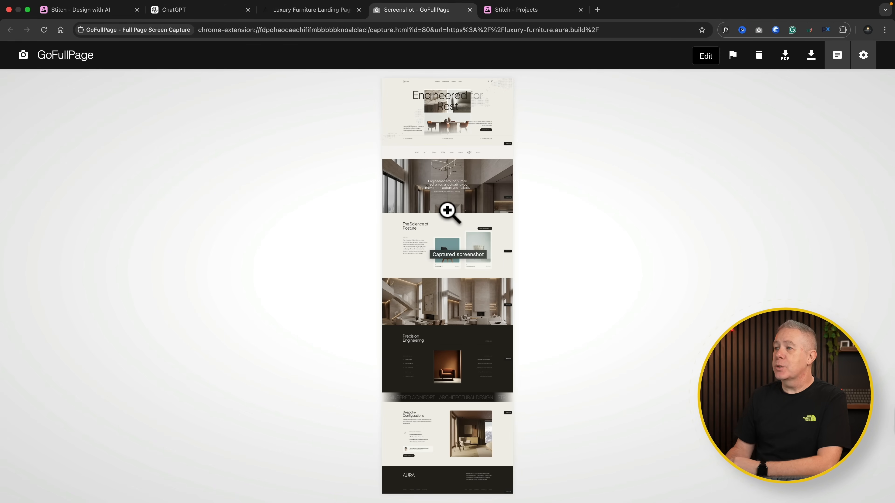
pyautogui.rightClick(448, 211)
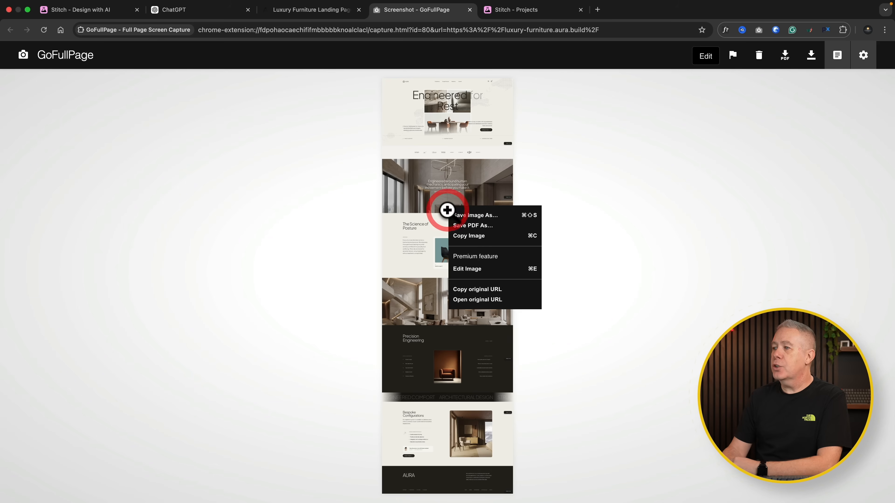
pyautogui.click(470, 236)
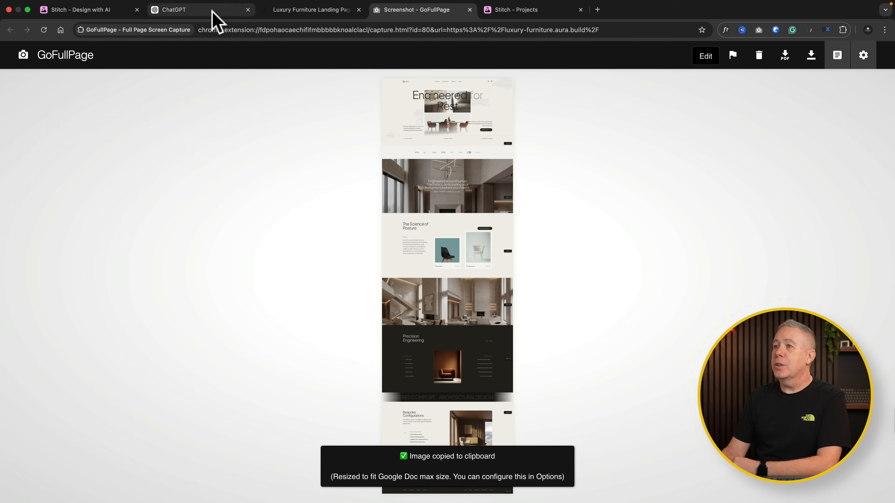
# Switch to ChatGPT and send the captured image with a prompt asking for a detailed PRD for Claude Code and Google Stitch
pyautogui.click(210, 11)
pyautogui.click(313, 251)
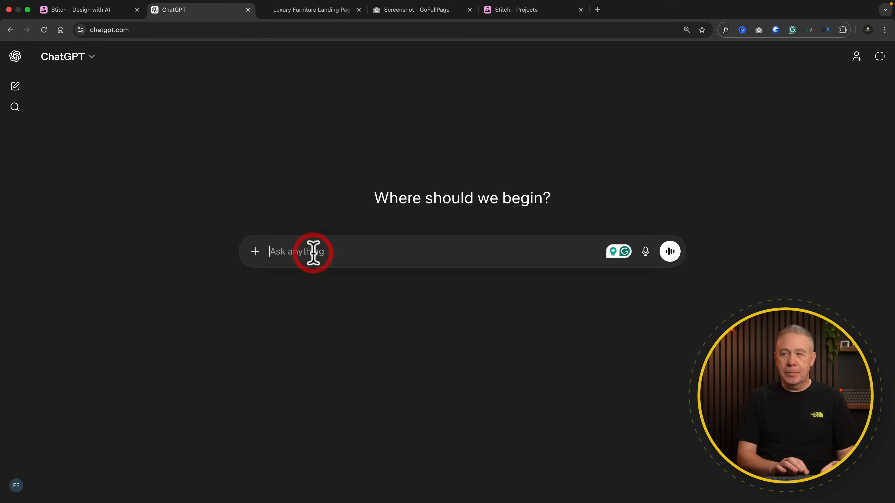
pyautogui.press('super+v')
pyautogui.click(305, 344)
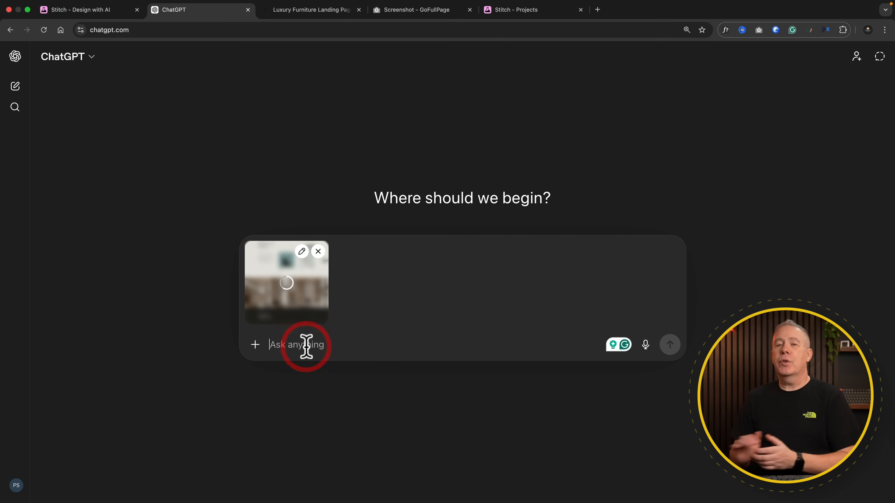
pyautogui.press('super+v')
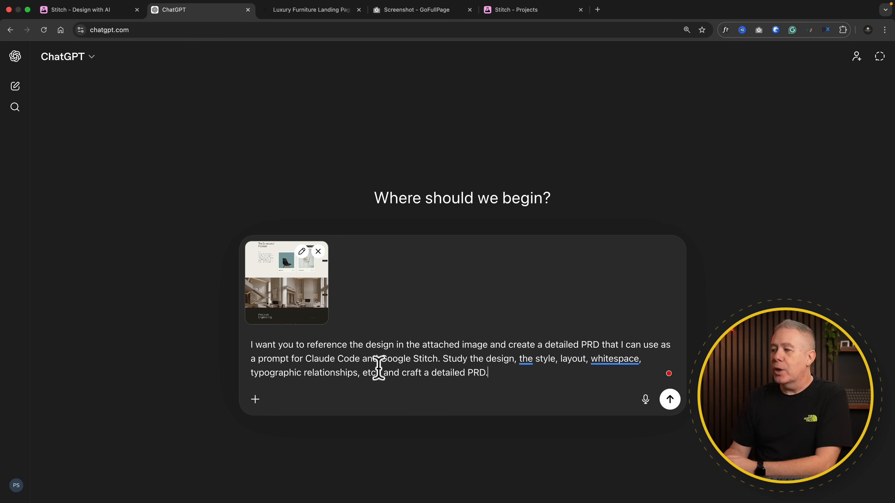
pyautogui.click(669, 399)
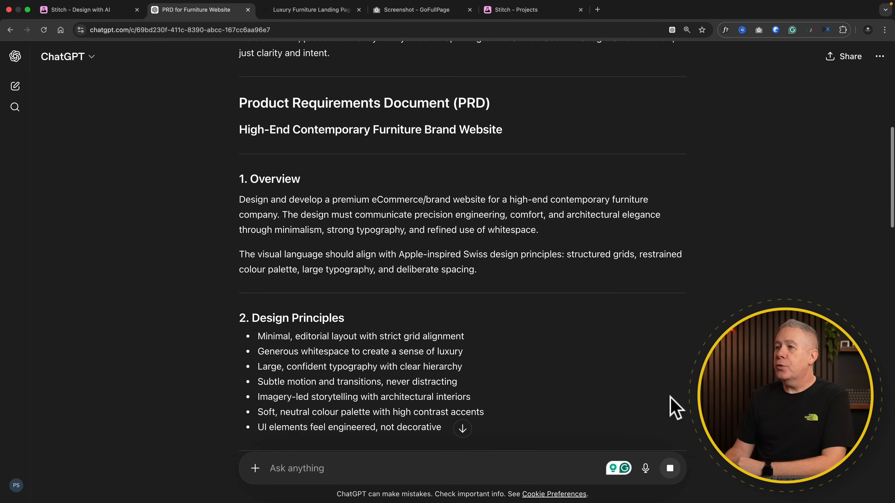
# Read through the generated PRD, from the hero and section layouts down to the tone of voice and success criteria
pyautogui.scroll(-3, 674, 407)
pyautogui.scroll(-5, 675, 407)
pyautogui.scroll(-8, 674, 407)
pyautogui.scroll(-9, 674, 407)
pyautogui.scroll(-6, 675, 407)
pyautogui.scroll(-12, 674, 407)
pyautogui.scroll(-2, 674, 407)
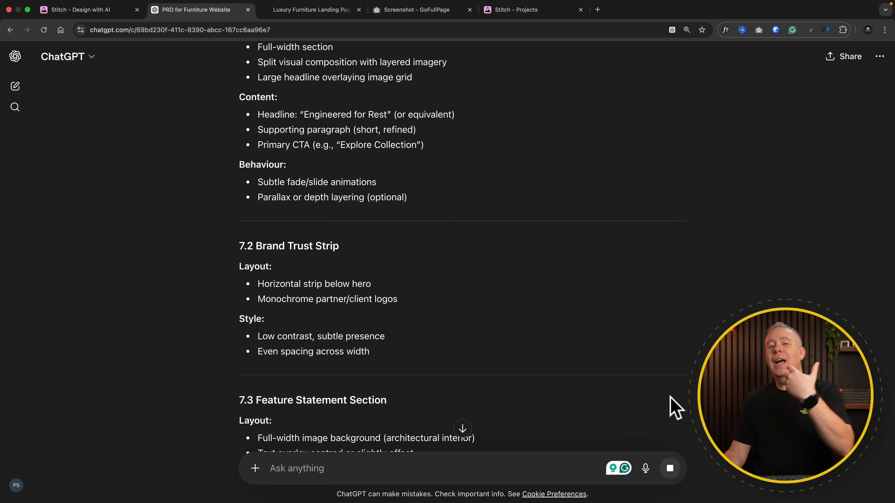
pyautogui.scroll(-1, 675, 407)
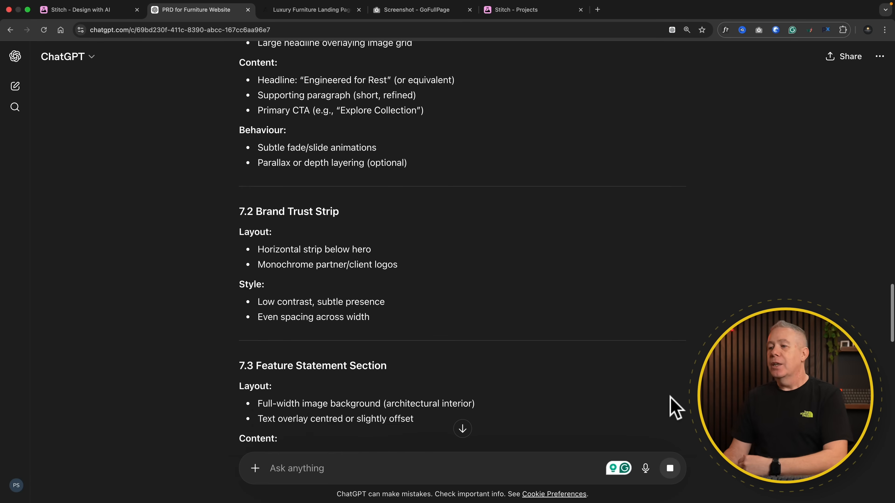
pyautogui.scroll(-20, 675, 407)
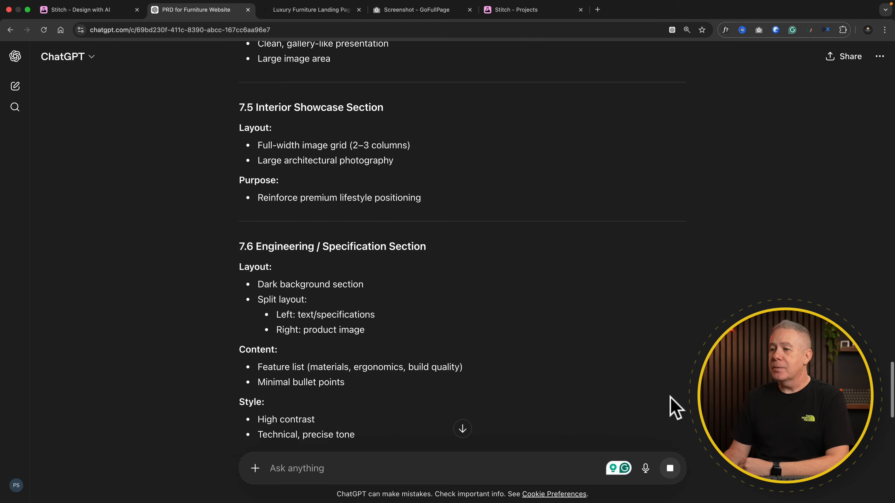
pyautogui.scroll(-20, 674, 407)
# Copy the PRD, switch to Stitch, paste it into the web design prompt with image.png attached and generate the design
pyautogui.click(245, 382)
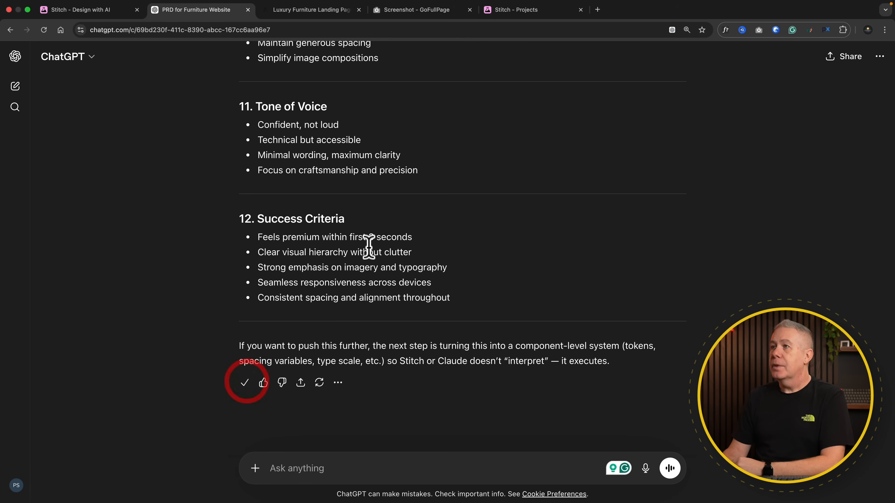
pyautogui.click(98, 10)
pyautogui.click(212, 179)
pyautogui.hotkey('ctrl', 'v')
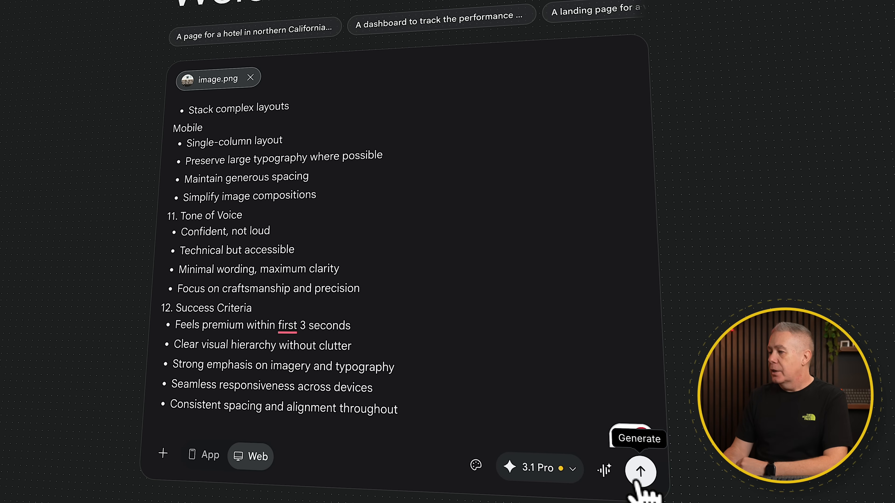
pyautogui.click(639, 472)
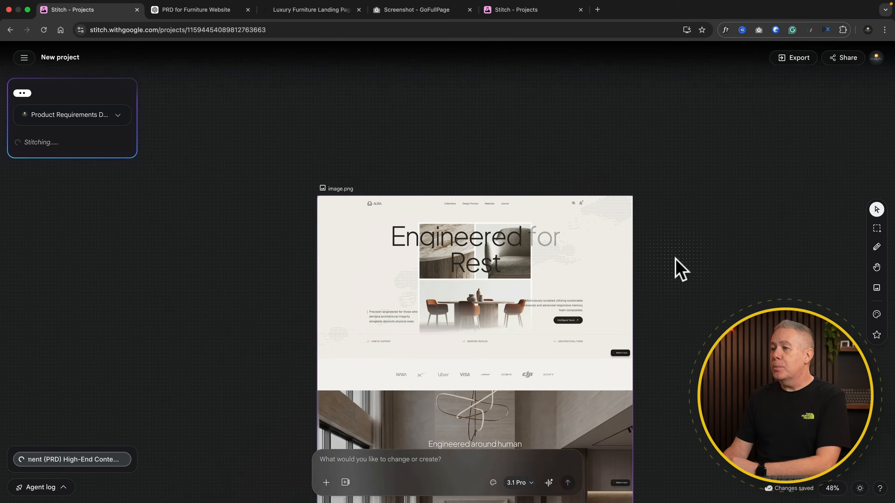
# Look over the reference image on the project canvas while the design is generating
pyautogui.scroll(-1, 680, 269)
pyautogui.moveTo(680, 270); pyautogui.dragTo(571, 134)
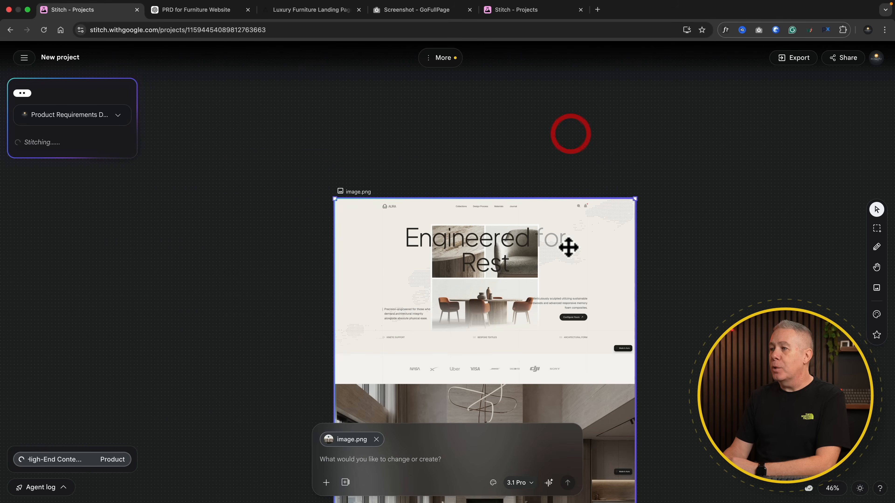
pyautogui.scroll(-3, 570, 246)
pyautogui.hscroll(3, 569, 246)
pyautogui.hscroll(3, 568, 255)
pyautogui.scroll(-1, 568, 256)
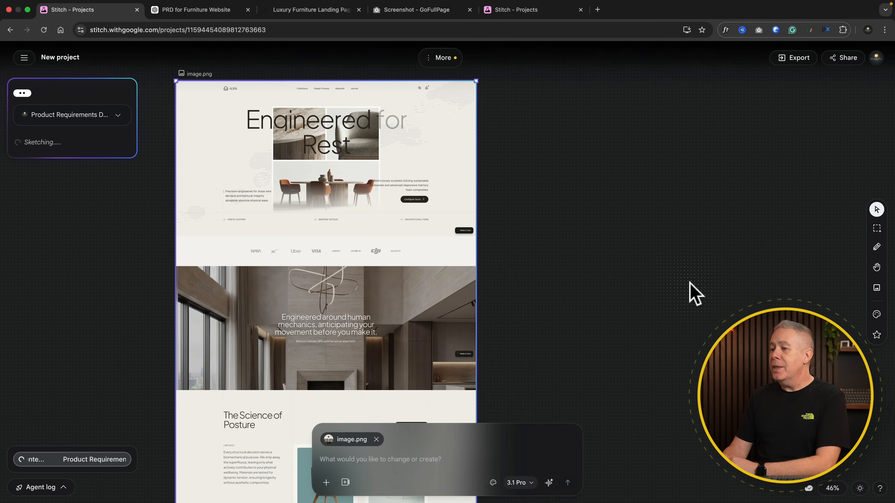
pyautogui.scroll(-5, 693, 294)
pyautogui.scroll(-3, 693, 293)
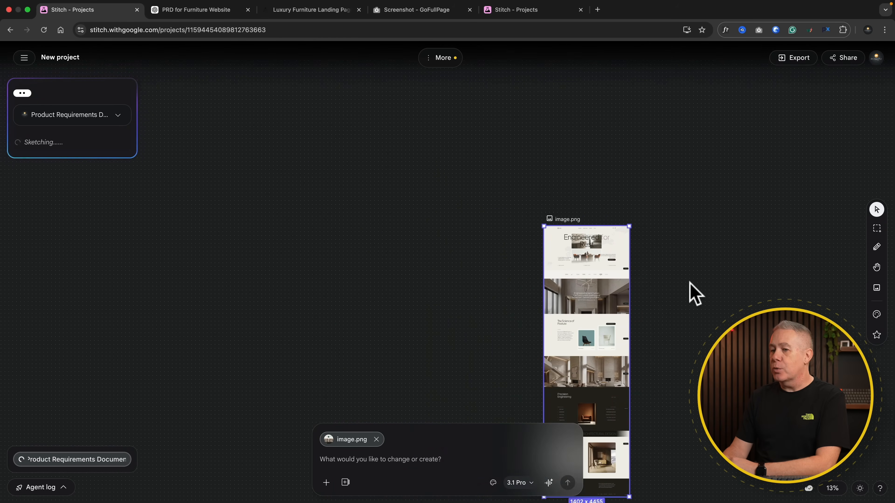
pyautogui.hscroll(5, 693, 293)
pyautogui.scroll(-3, 692, 293)
pyautogui.hscroll(5, 690, 284)
pyautogui.scroll(-2, 690, 284)
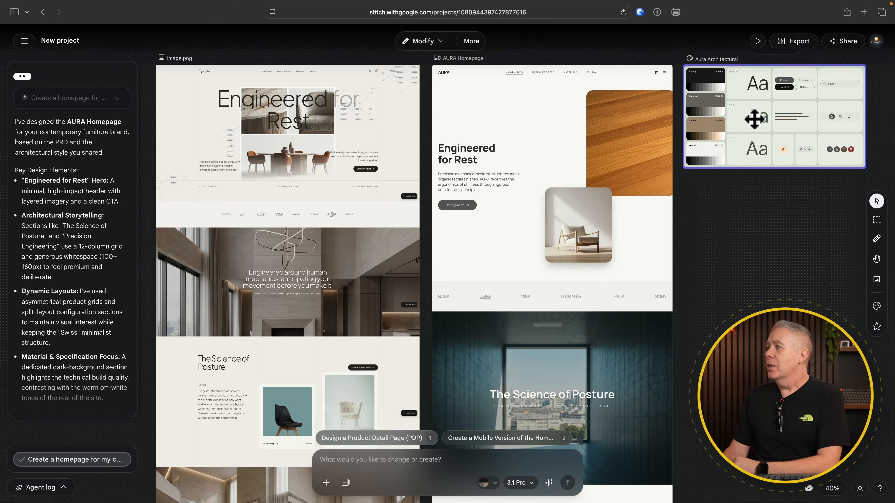
# Examine the Aura Architectural design system board up close and open its theme settings
pyautogui.scroll(10, 754, 119)
pyautogui.hscroll(8, 754, 119)
pyautogui.scroll(4, 754, 119)
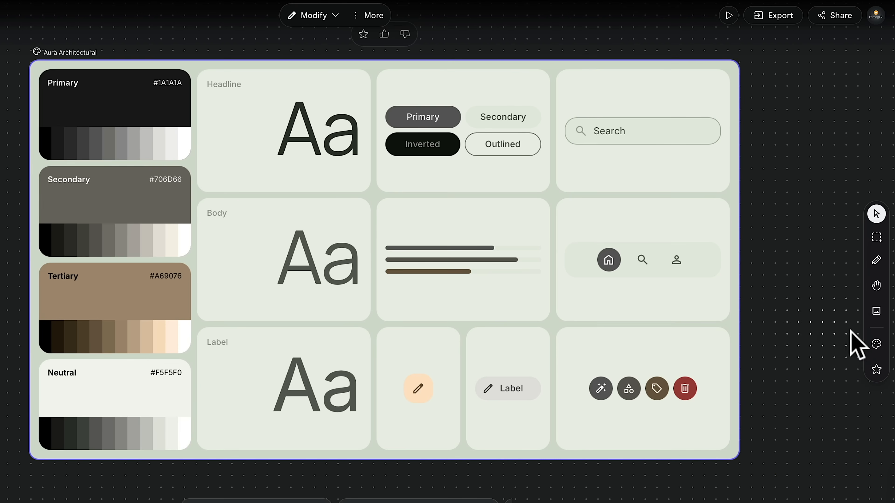
pyautogui.click(876, 343)
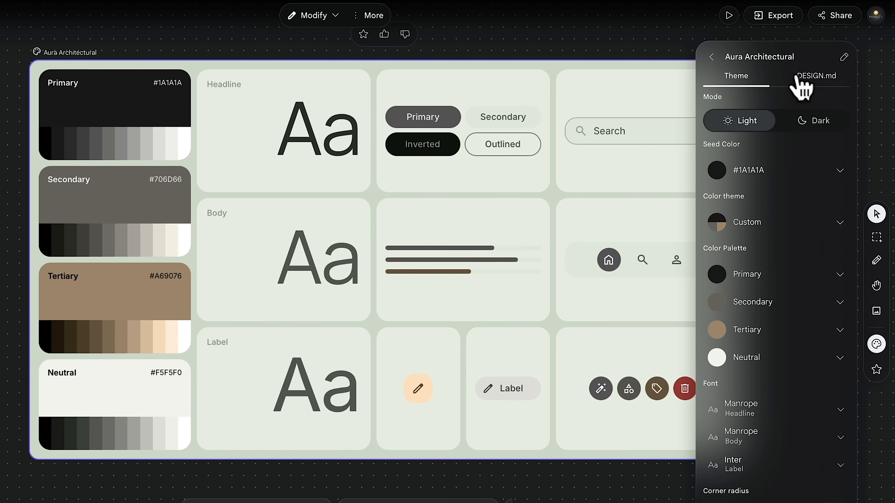
pyautogui.hscroll(5, 515, 115)
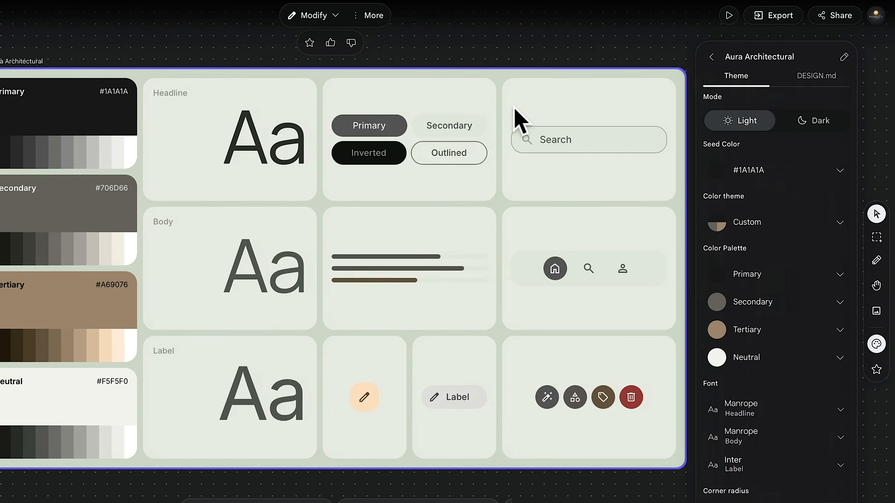
pyautogui.hscroll(-2, 515, 115)
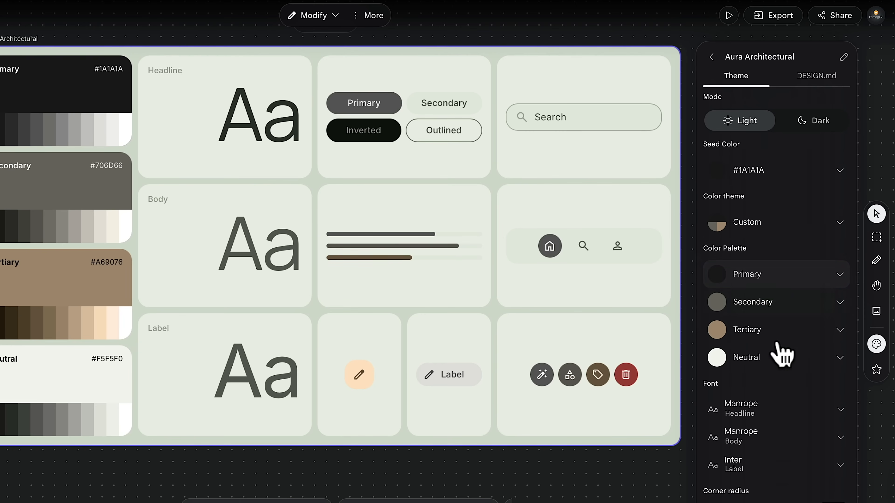
# Try the square and moderately rounded corner radius options, and return to the fully rounded one
pyautogui.scroll(-1, 779, 356)
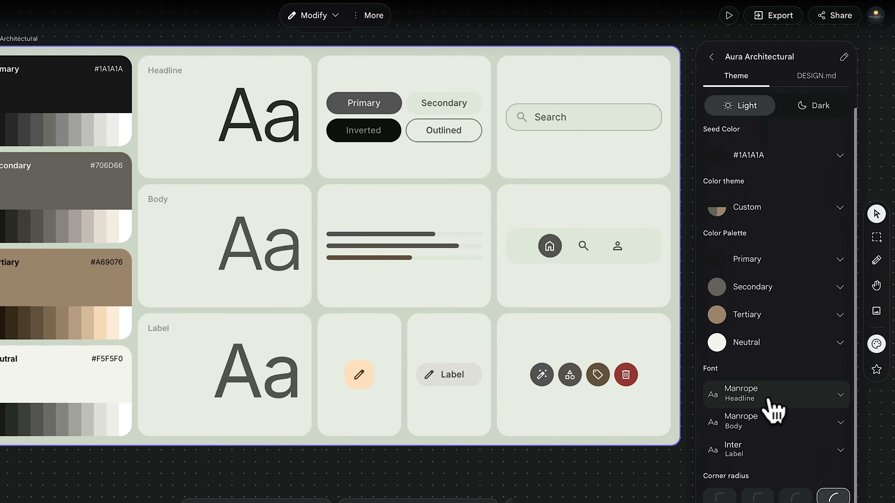
pyautogui.click(720, 497)
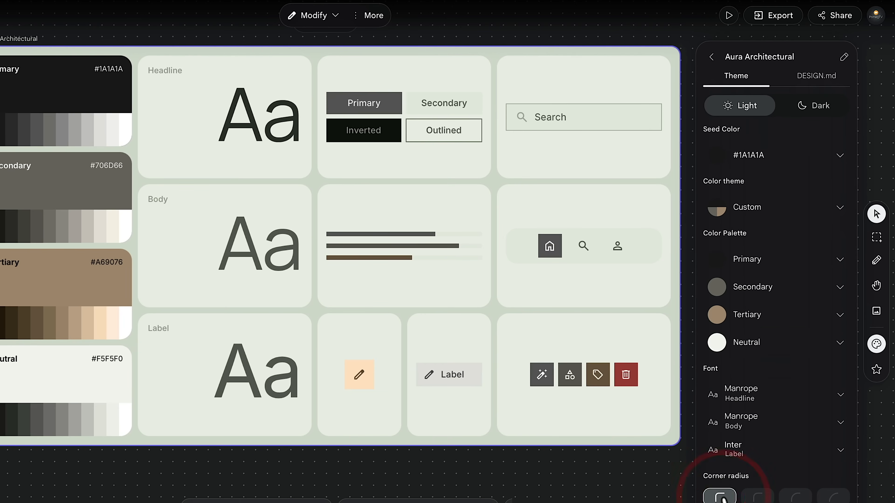
pyautogui.click(747, 498)
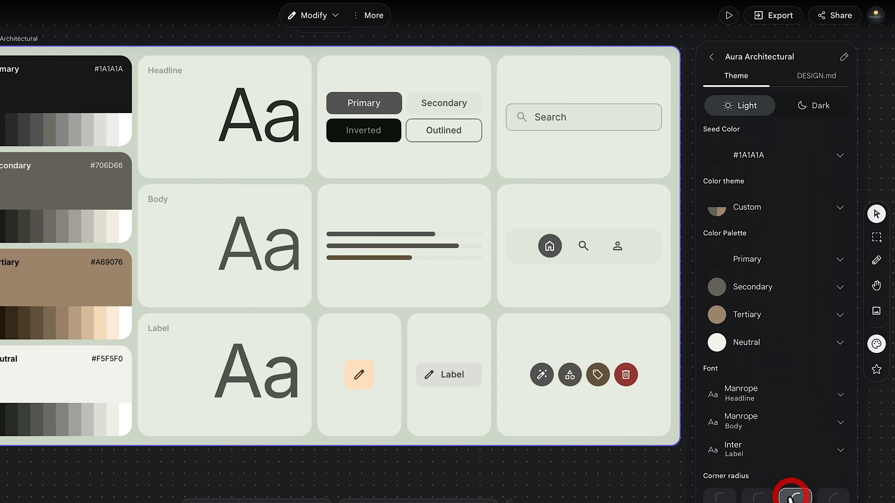
pyautogui.click(832, 495)
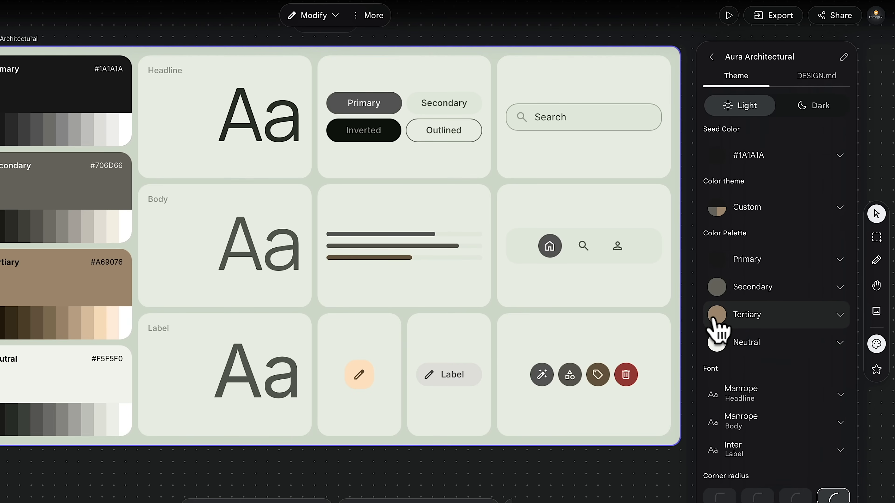
# Set the design system's tertiary colour to the orange #F3AE5B and save the theme
pyautogui.click(840, 316)
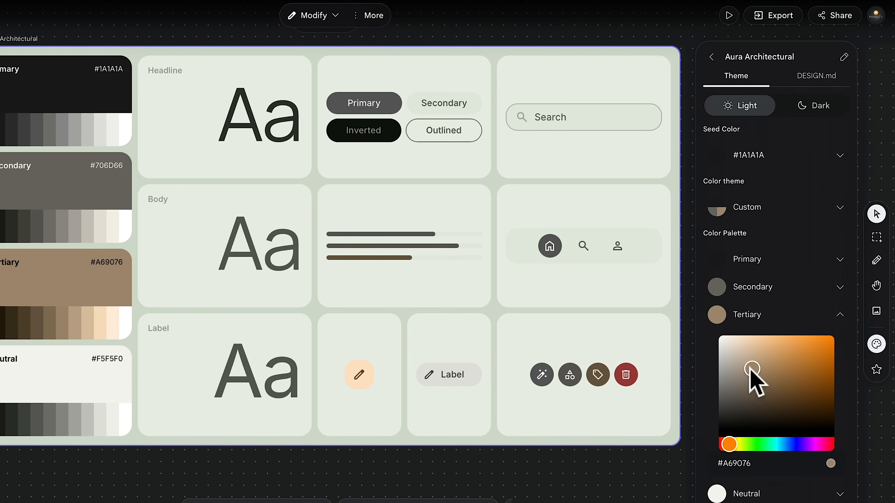
pyautogui.moveTo(750, 371); pyautogui.dragTo(791, 343)
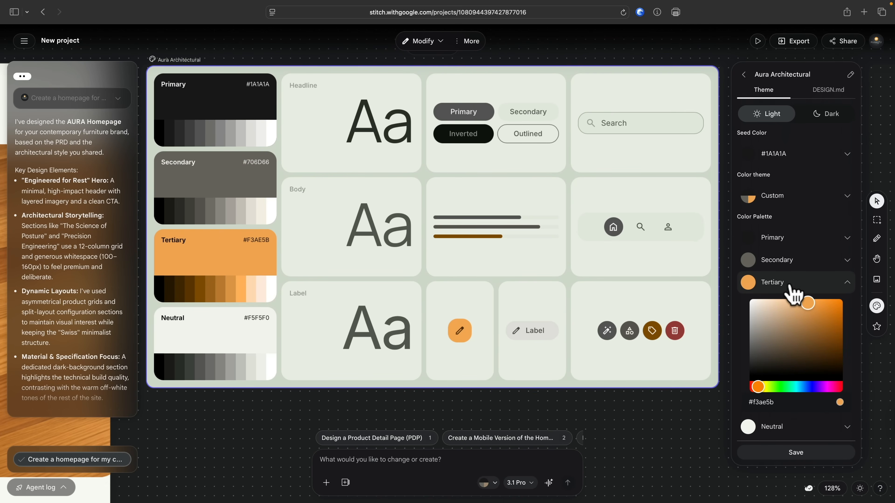
pyautogui.click(796, 451)
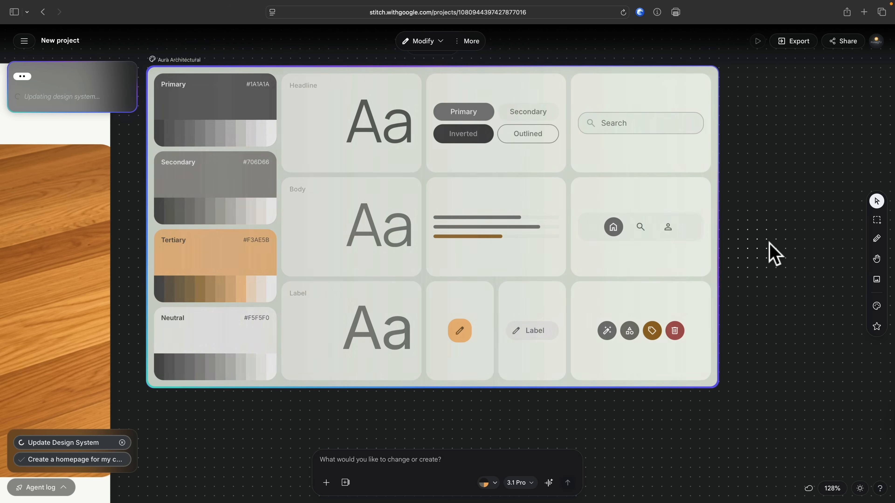
# Open the Aura Architectural design system's DESIGN.md and read its overview, colour, surface and typography rules in a temporarily widened panel
pyautogui.click(876, 306)
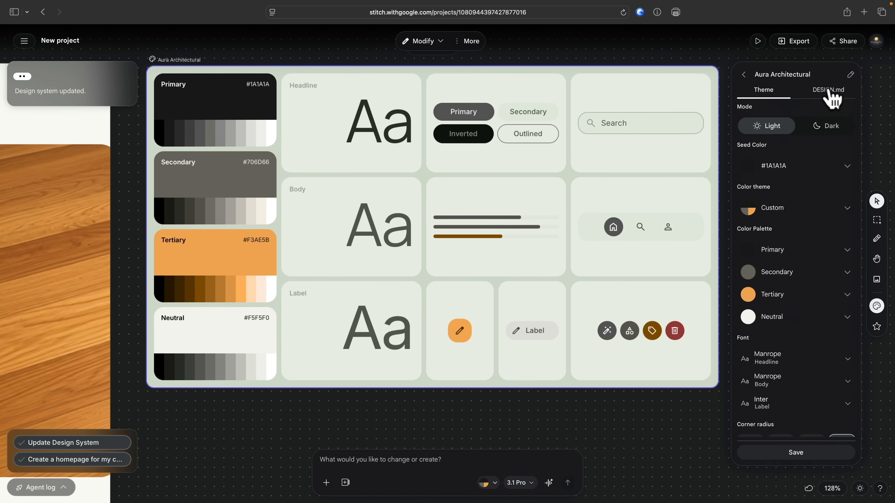
pyautogui.click(826, 91)
pyautogui.moveTo(731, 200); pyautogui.dragTo(600, 203)
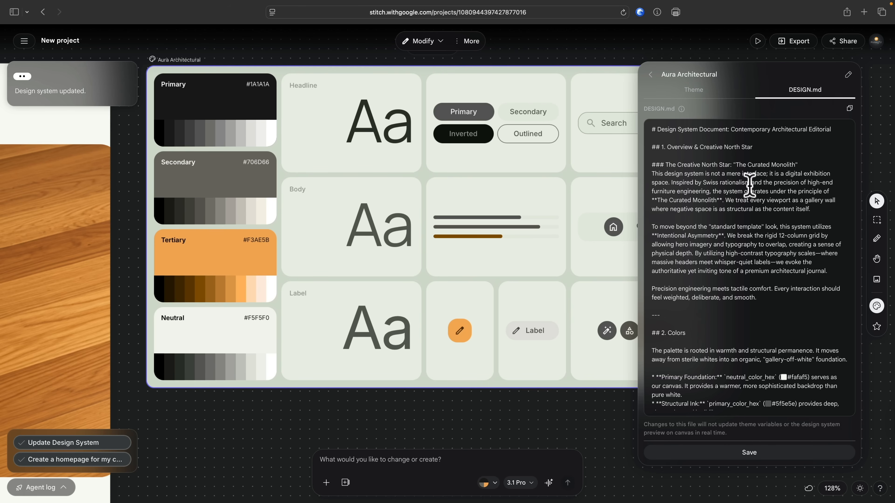
pyautogui.scroll(-5, 749, 183)
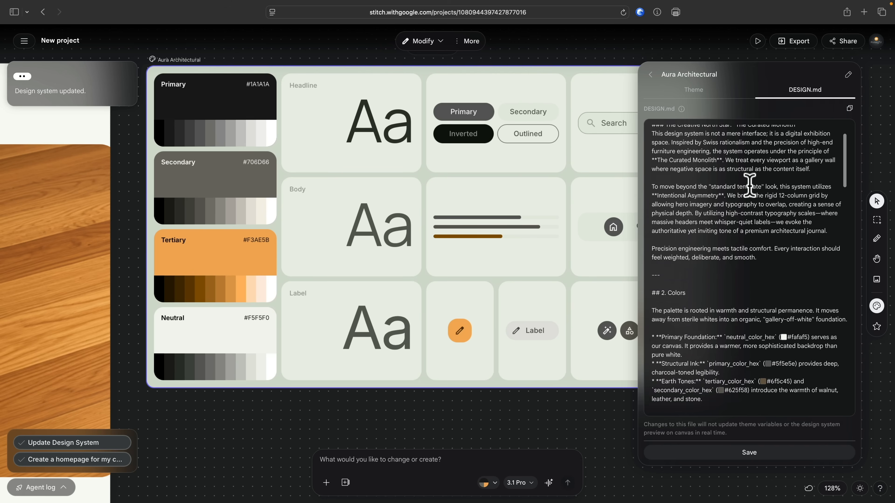
pyautogui.scroll(-2, 737, 212)
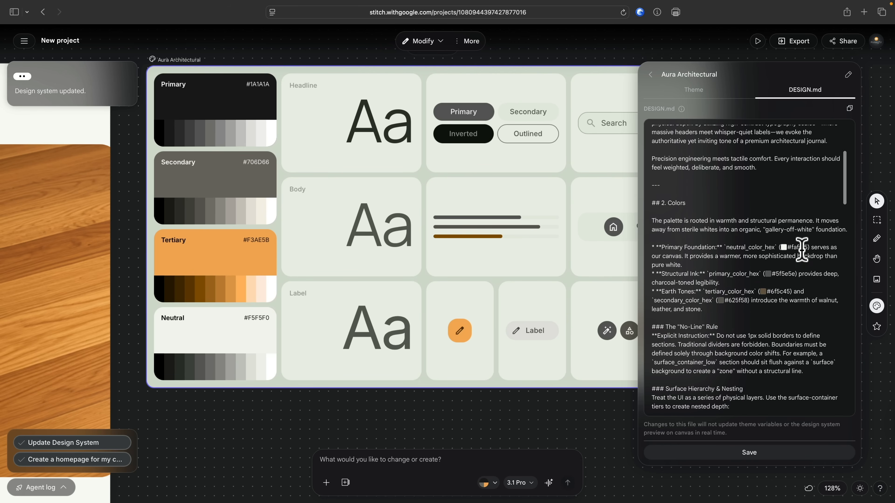
pyautogui.scroll(-10, 745, 301)
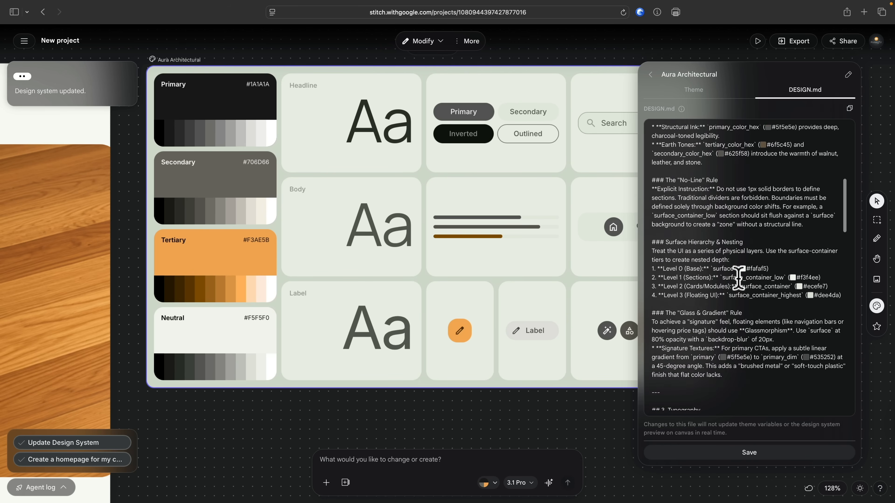
pyautogui.scroll(-7, 738, 279)
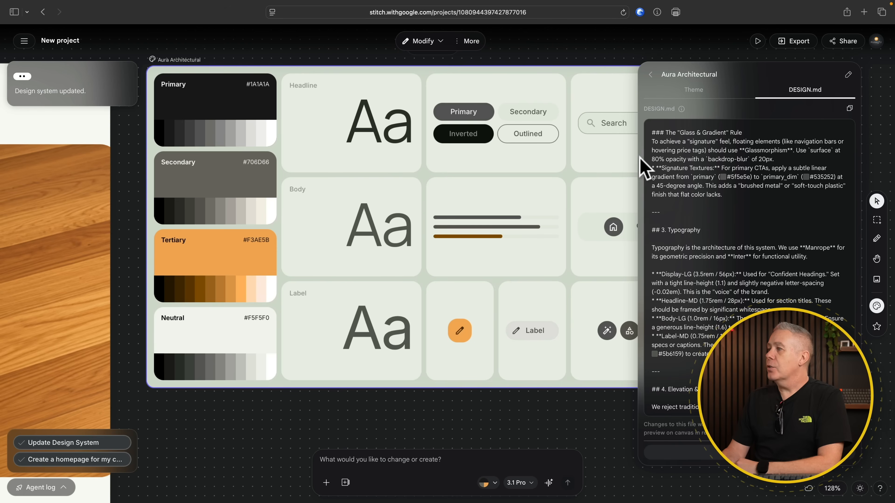
pyautogui.moveTo(639, 156); pyautogui.dragTo(729, 164)
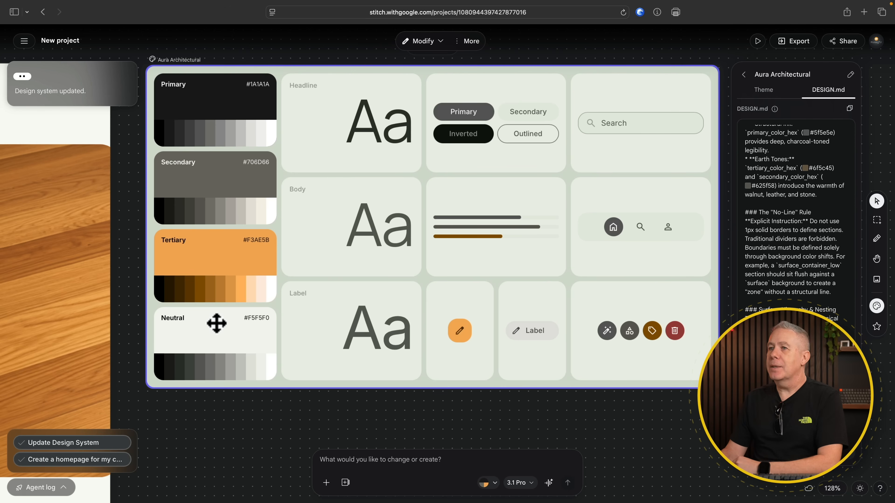
# Examine the generated AURA homepage from hero to product section and compare it with the reference image beside it
pyautogui.hscroll(-10, 212, 321)
pyautogui.hscroll(-10, 216, 323)
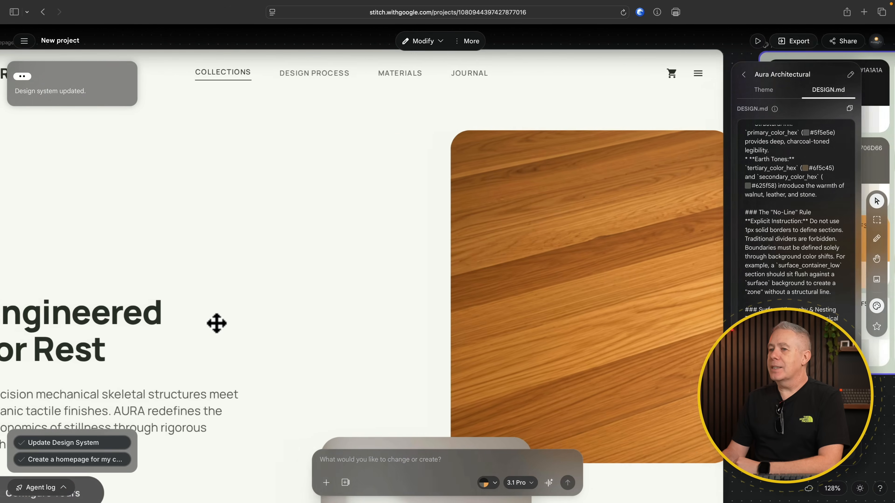
pyautogui.scroll(-3, 224, 325)
pyautogui.scroll(-5, 225, 325)
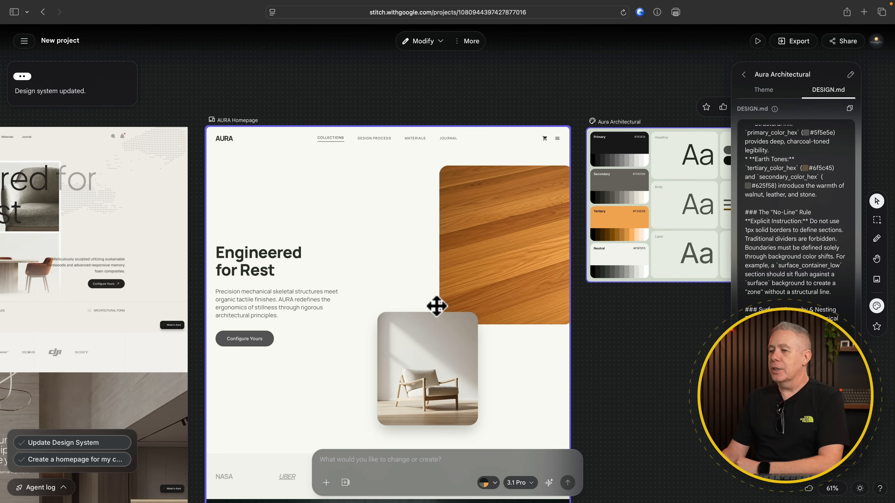
pyautogui.scroll(-10, 436, 306)
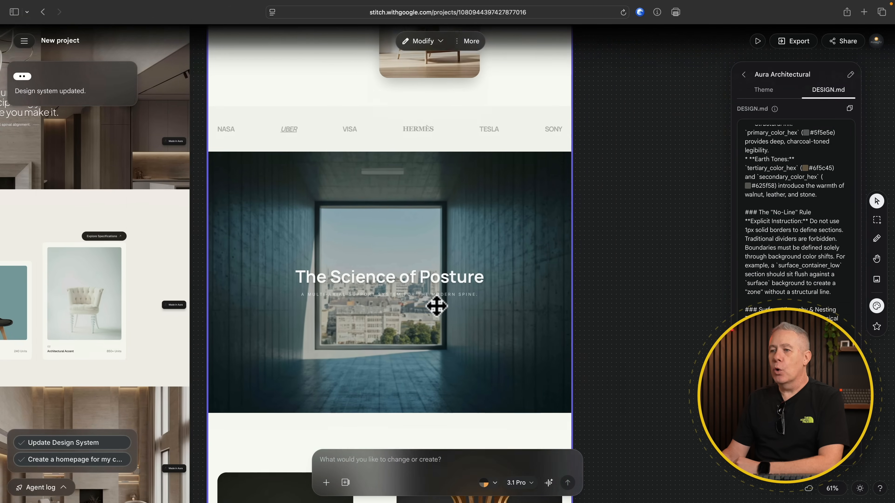
pyautogui.scroll(-5, 437, 306)
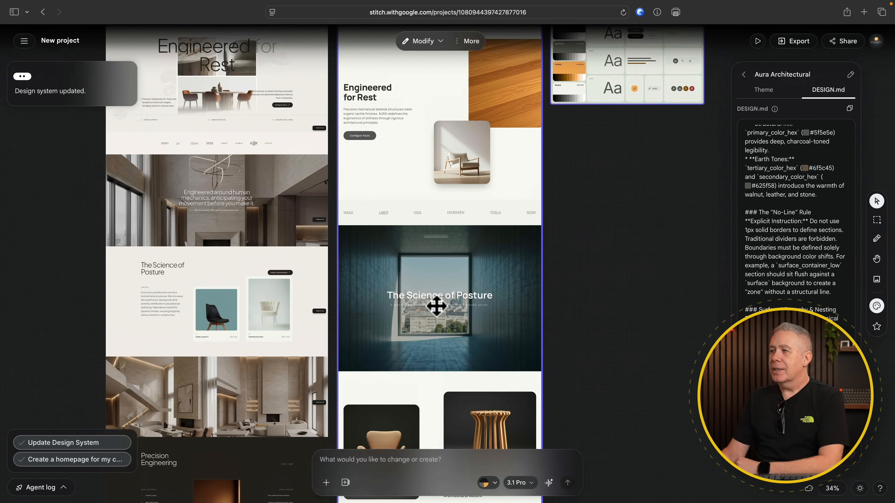
pyautogui.scroll(3, 436, 306)
pyautogui.click(335, 210)
pyautogui.click(378, 316)
pyautogui.scroll(-6, 377, 317)
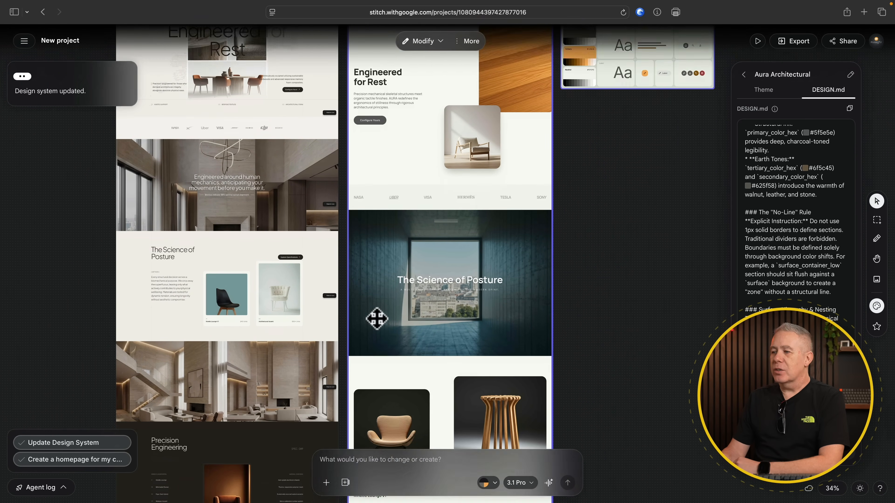
# Move the Aura Architectural design system board to directly above the AURA Homepage screen on the canvas
pyautogui.scroll(10, 376, 319)
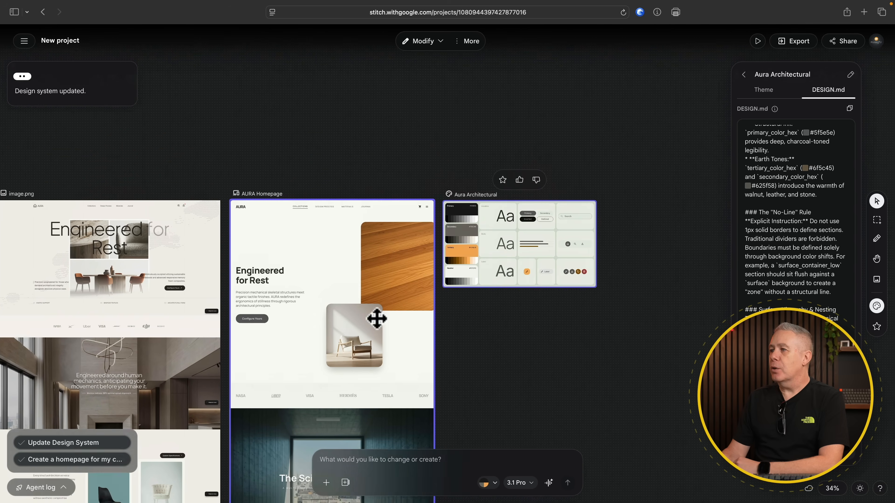
pyautogui.click(492, 220)
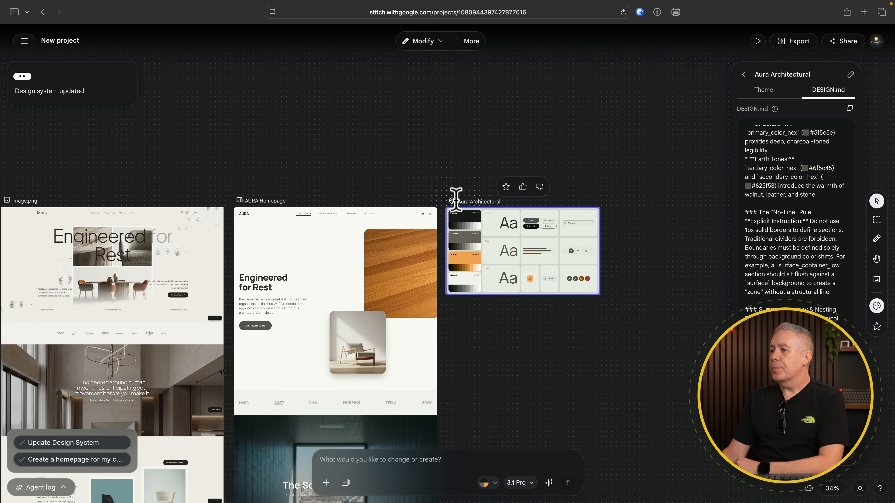
pyautogui.moveTo(475, 213); pyautogui.dragTo(263, 106)
# Update the AURA Homepage screen to the latest design system
pyautogui.click(326, 232)
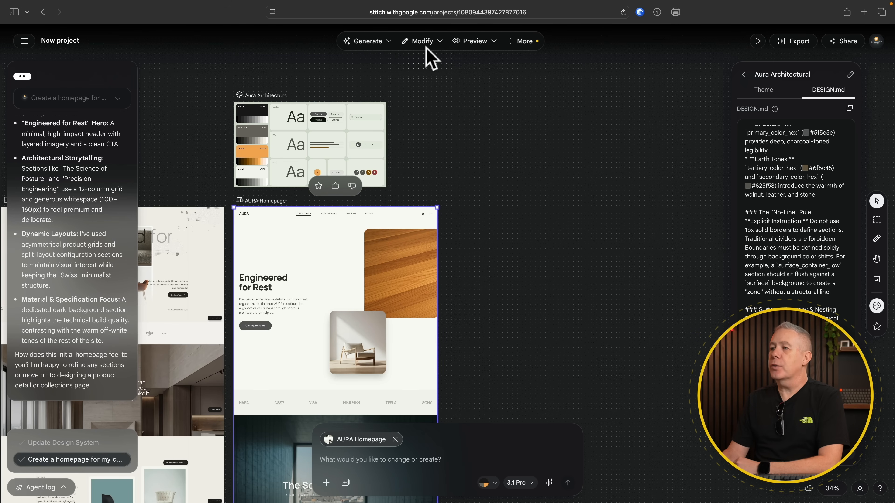
pyautogui.rightClick(307, 268)
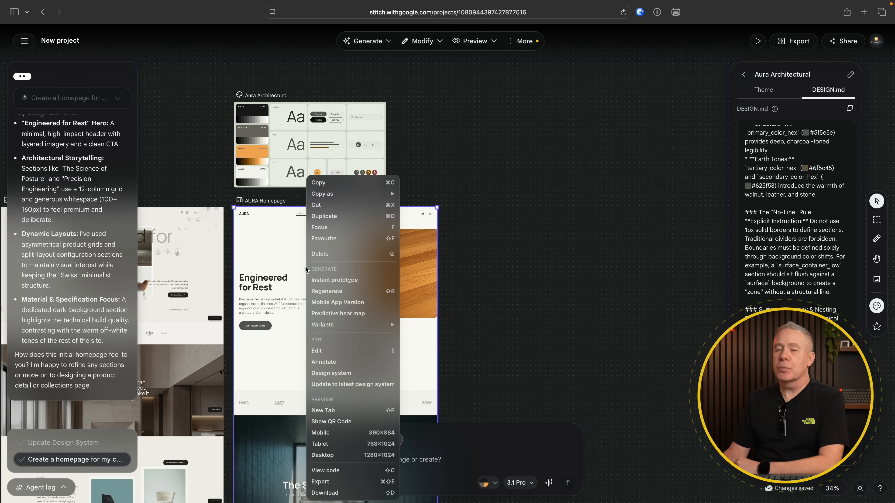
pyautogui.click(462, 101)
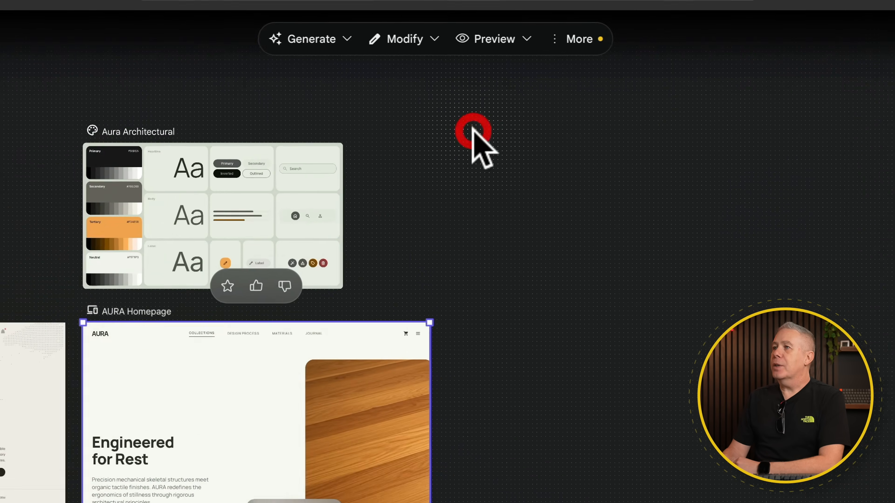
pyautogui.click(386, 41)
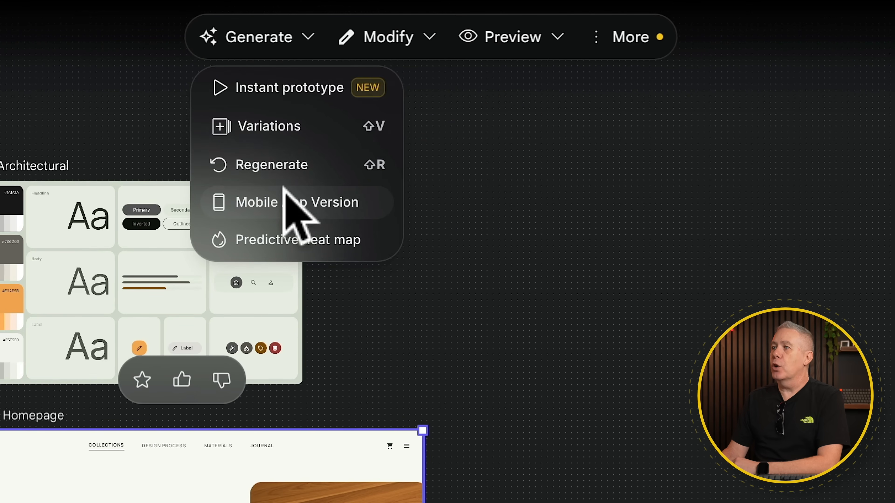
pyautogui.click(432, 38)
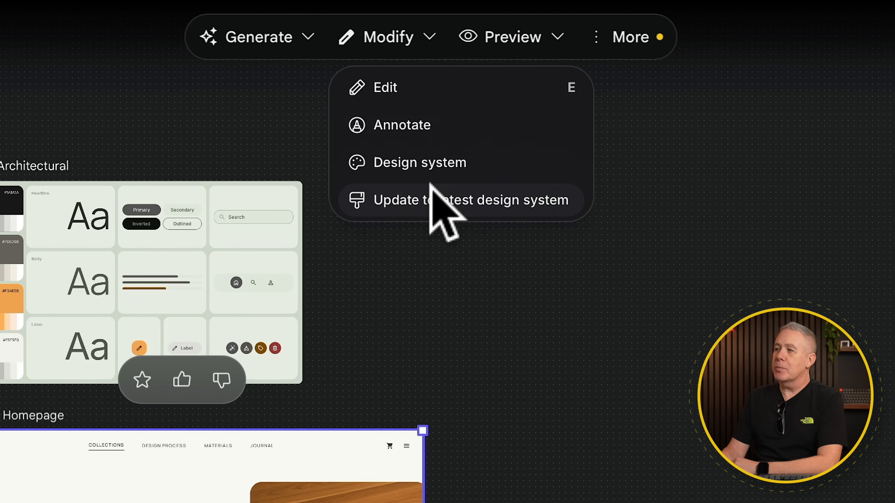
pyautogui.click(431, 190)
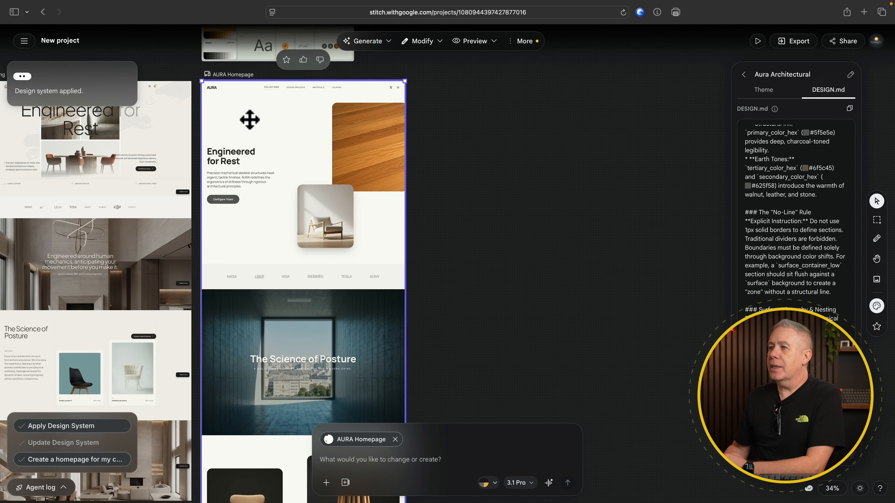
# Open the custom variant settings for the AURA Homepage and include layout and images among the aspects to vary
pyautogui.rightClick(250, 120)
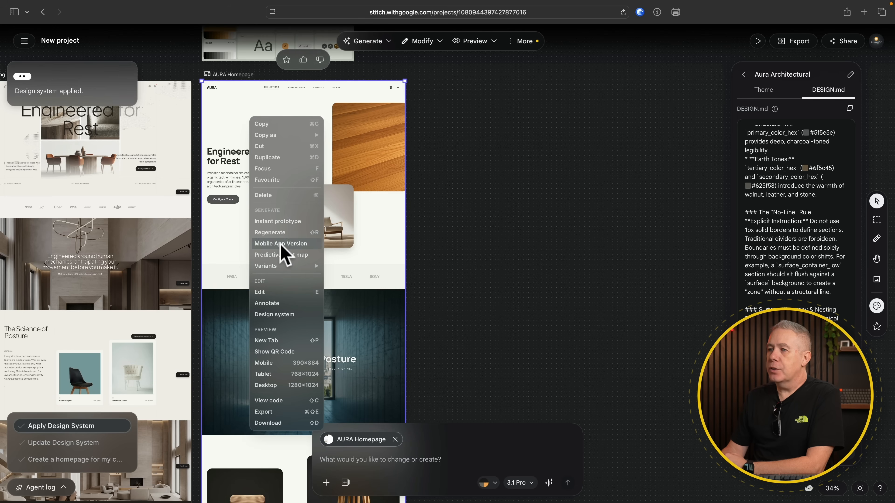
pyautogui.moveTo(292, 264)
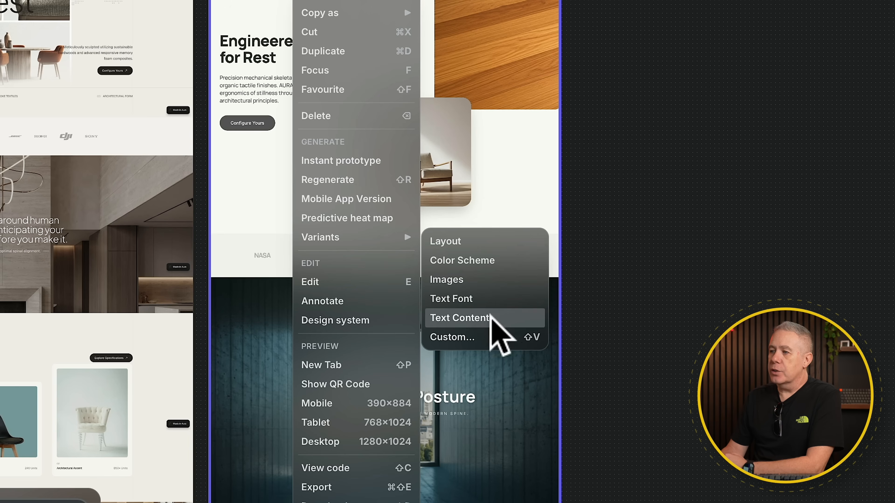
pyautogui.click(485, 337)
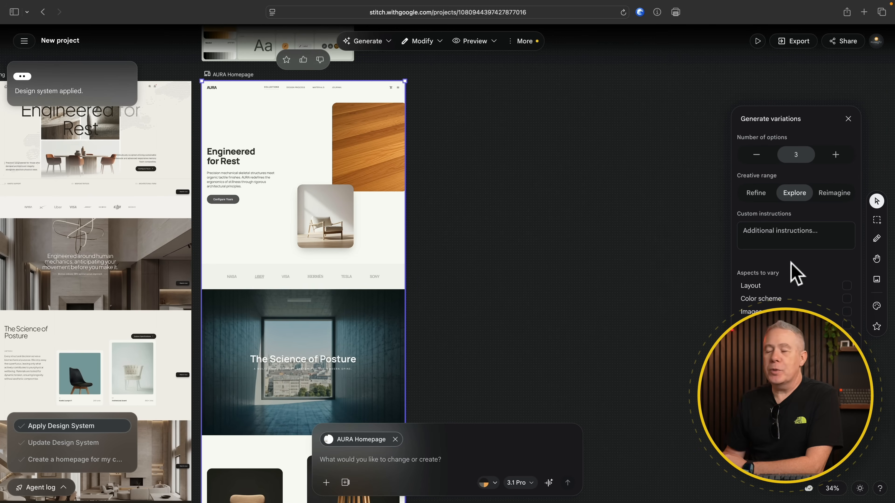
pyautogui.click(847, 285)
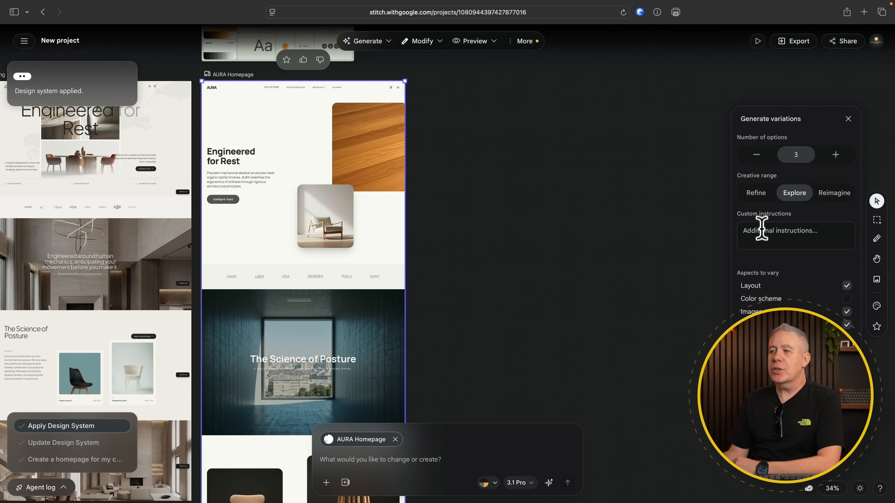
# Add the custom instruction "Update the hero section to be a single full width image of a modern, contemporary living room." and generate the variations
pyautogui.click(761, 228)
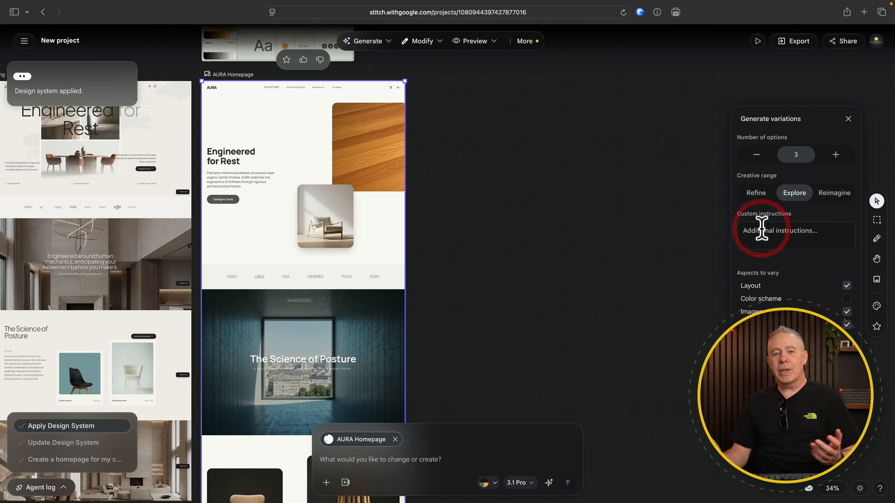
pyautogui.write('Update the hero section to be a single full width image of a modern, contemporary living room.')
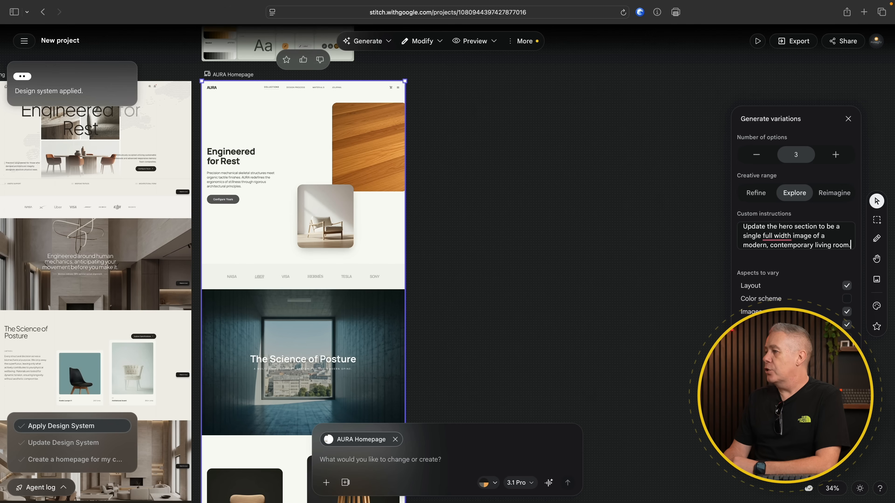
pyautogui.click(796, 456)
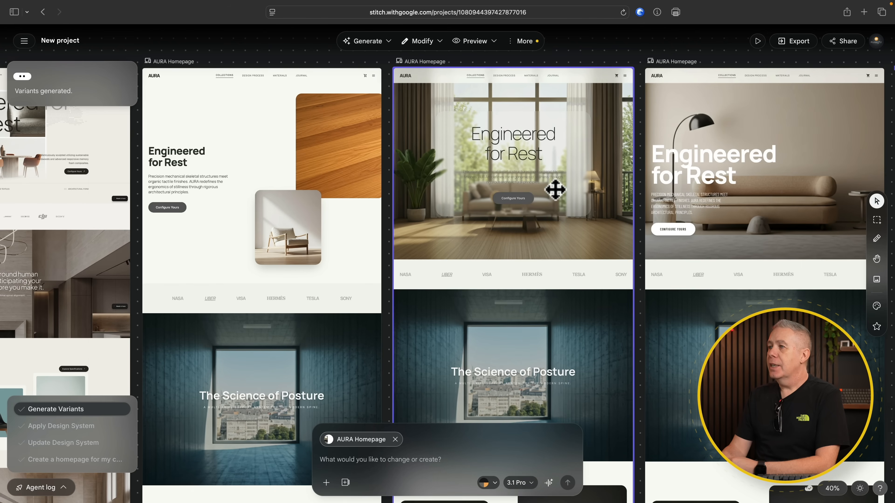
# Look over the generated homepage variants side by side, from their hero sections down to the footers
pyautogui.hscroll(5, 555, 191)
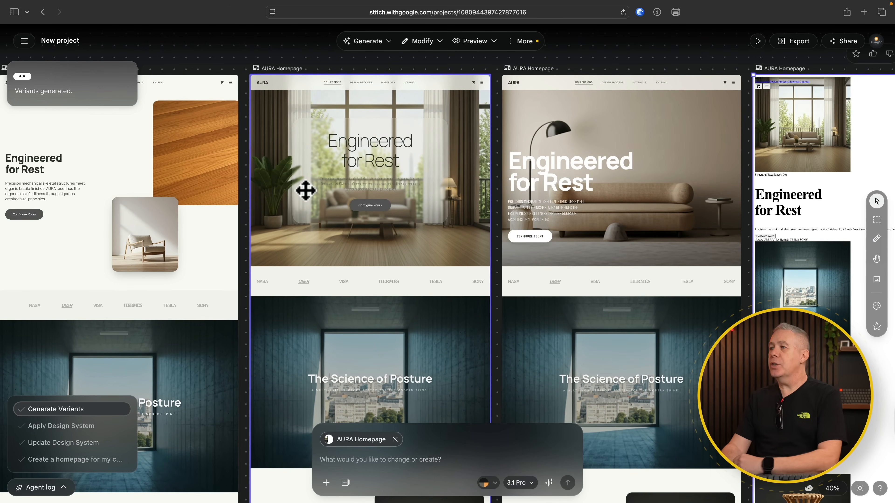
pyautogui.hscroll(3, 306, 190)
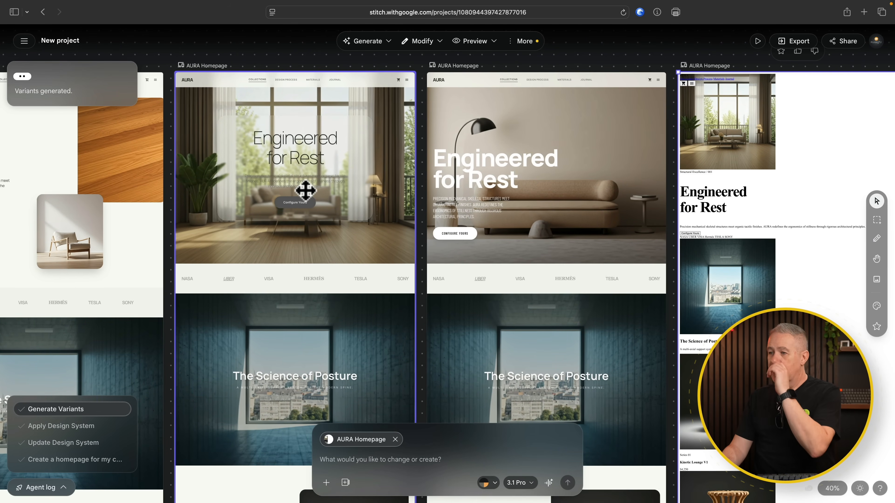
pyautogui.scroll(-10, 306, 190)
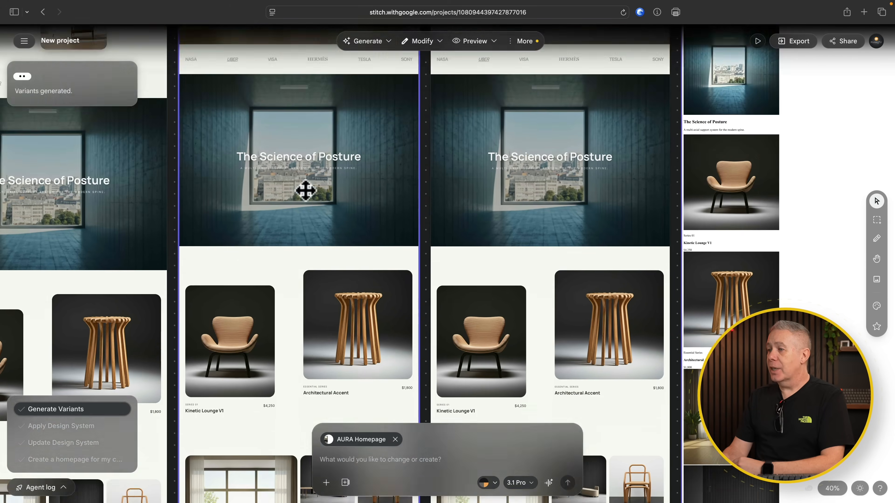
pyautogui.scroll(-10, 305, 190)
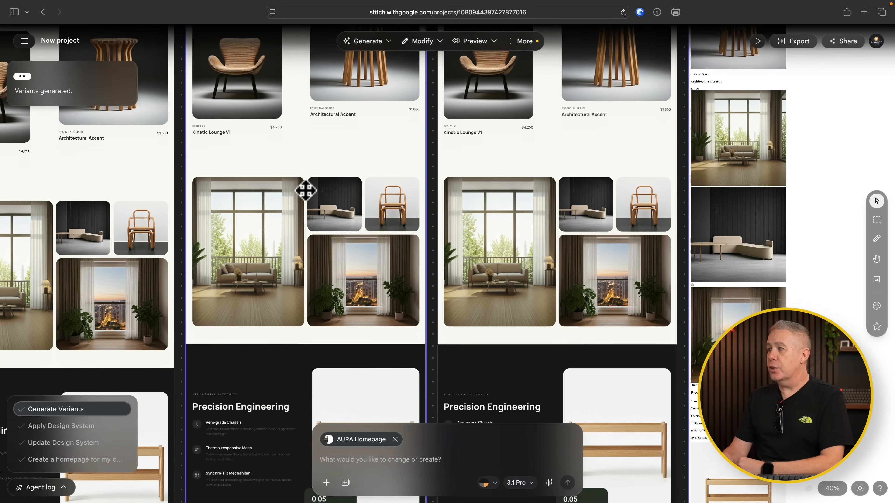
pyautogui.scroll(-6, 306, 190)
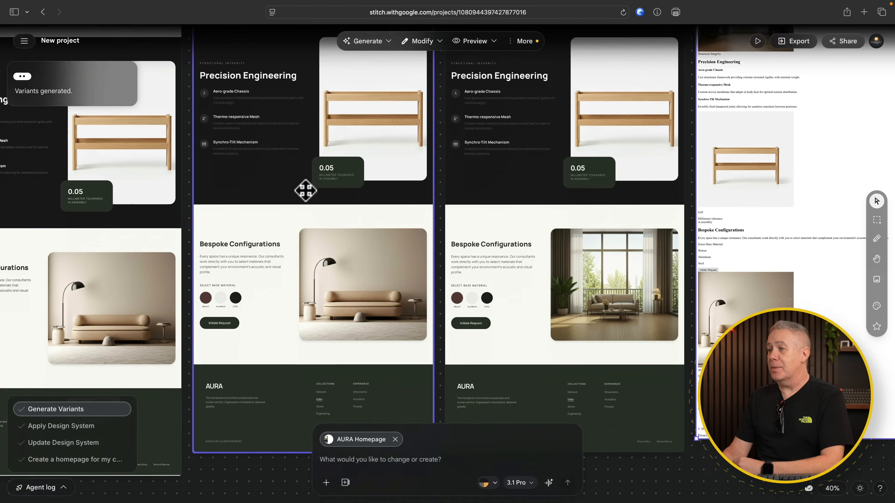
# Delete the unstyled homepage variant at the end of the row of variants
pyautogui.scroll(8, 305, 191)
pyautogui.scroll(15, 305, 190)
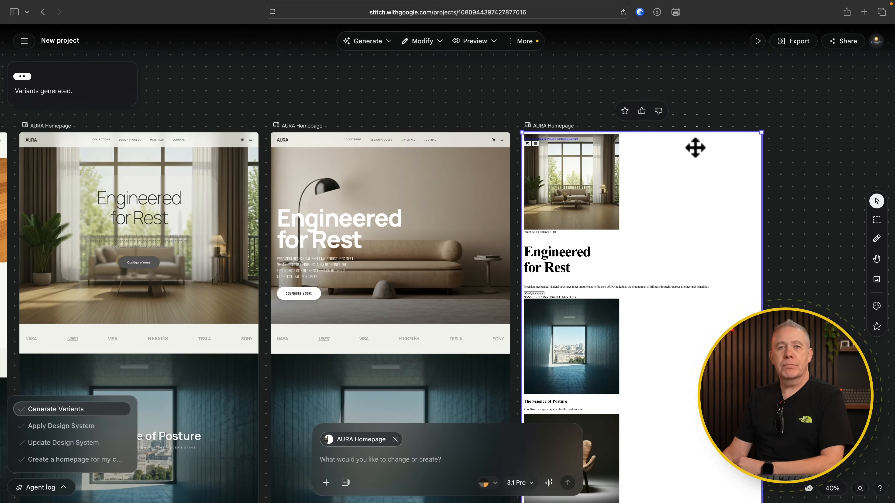
pyautogui.click(695, 147)
pyautogui.press('BackSpace')
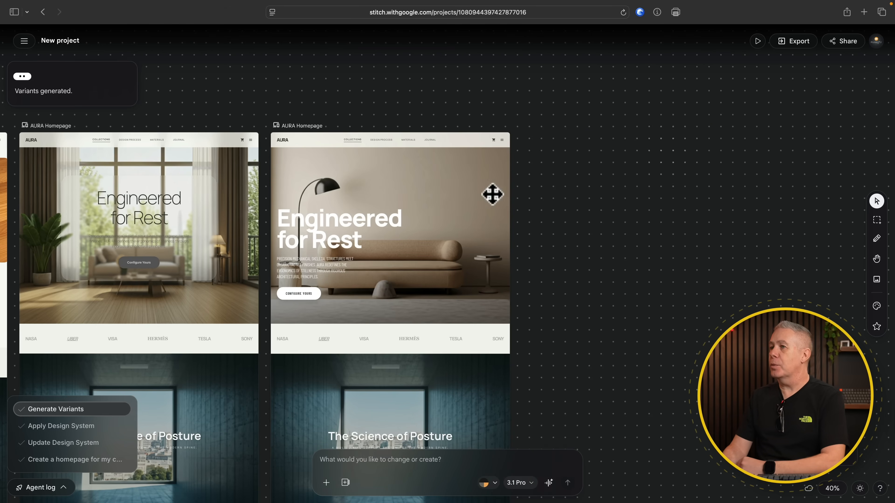
pyautogui.click(473, 200)
pyautogui.hscroll(-8, 473, 200)
pyautogui.hscroll(-1, 474, 200)
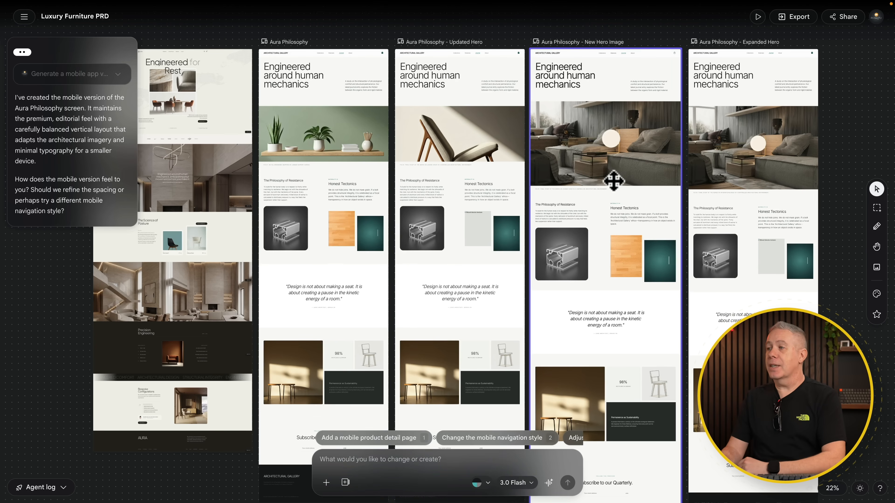
# Look over the project's screens on the canvas and compare the hero images of the Aura Philosophy page versions side by side
pyautogui.scroll(-5, 613, 181)
pyautogui.scroll(-8, 613, 181)
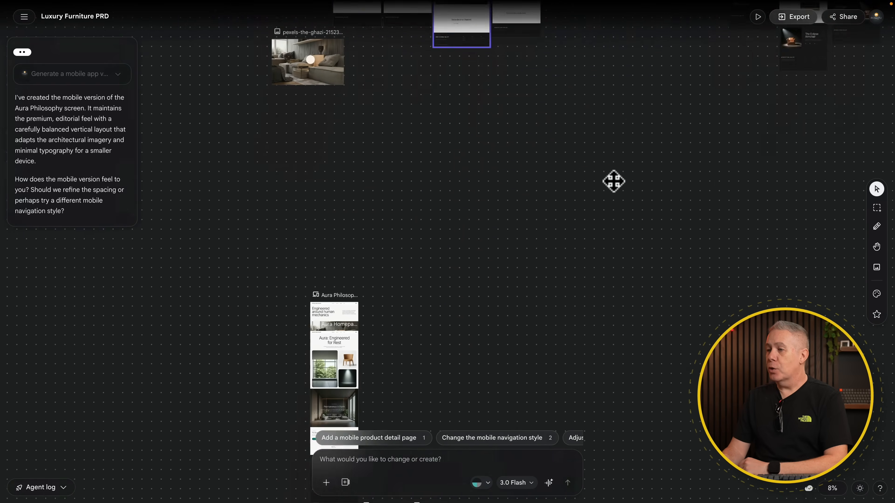
pyautogui.scroll(-6, 614, 181)
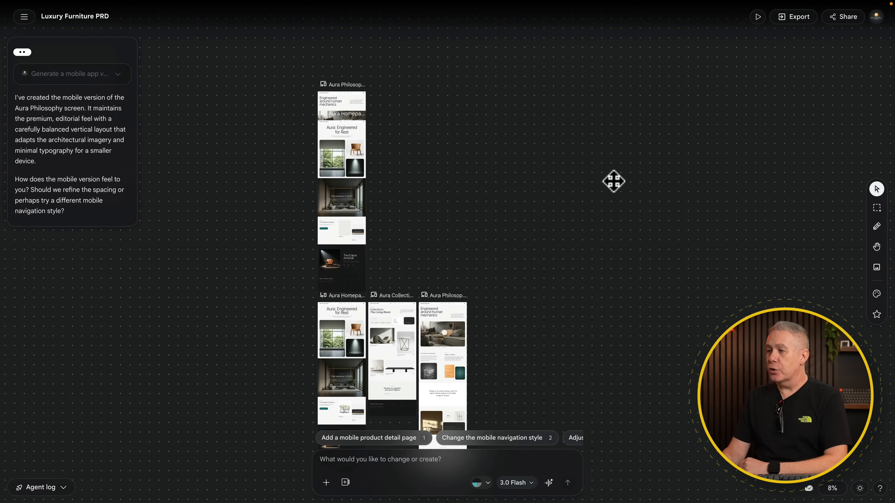
pyautogui.scroll(10, 613, 181)
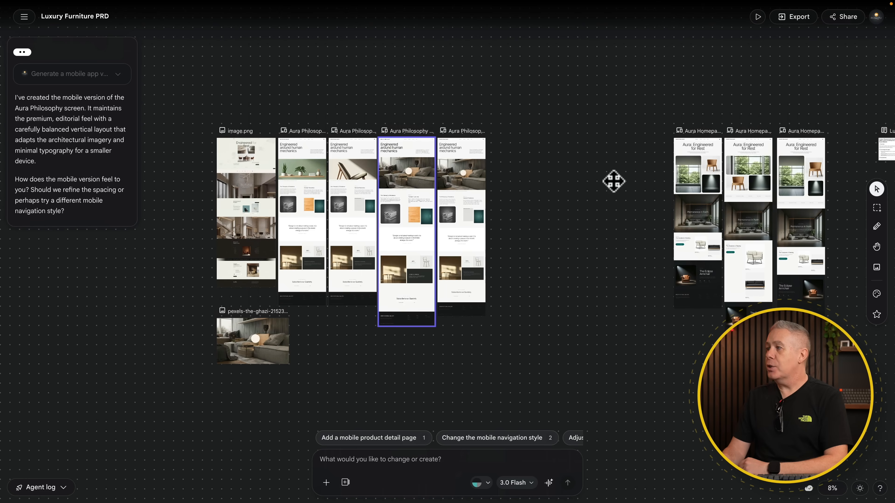
pyautogui.scroll(4, 286, 212)
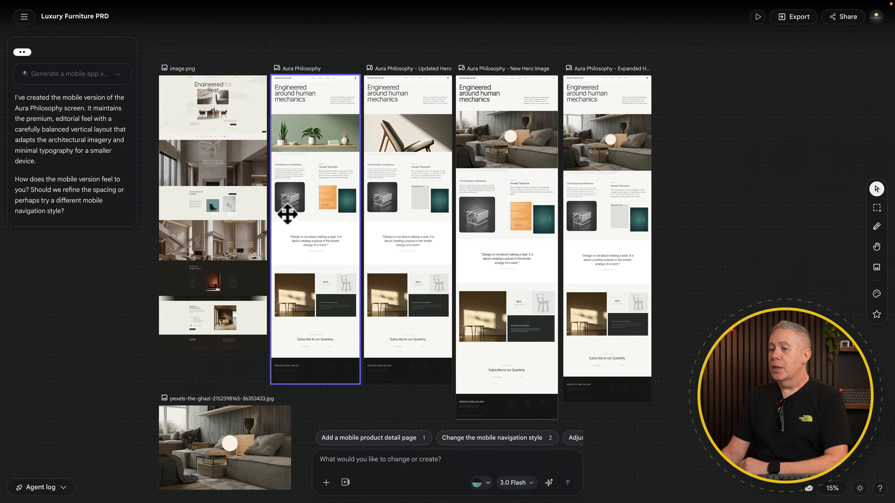
pyautogui.scroll(3, 400, 224)
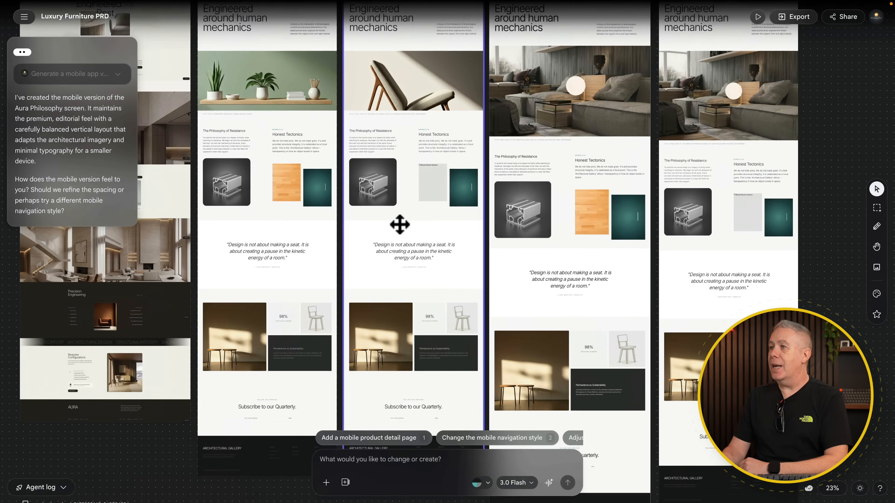
pyautogui.scroll(5, 400, 224)
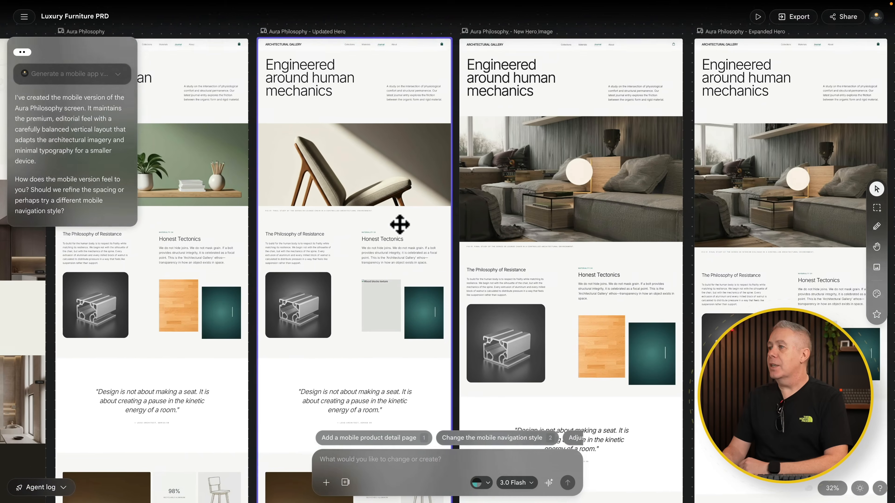
pyautogui.hscroll(5, 521, 188)
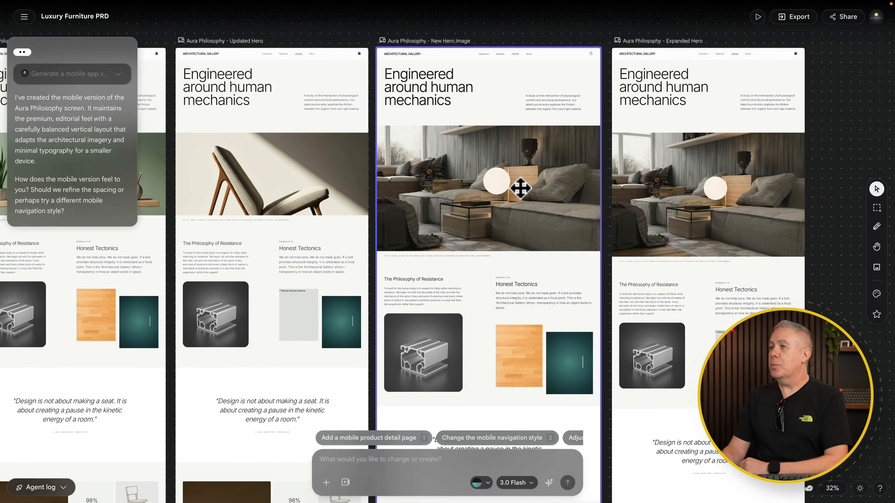
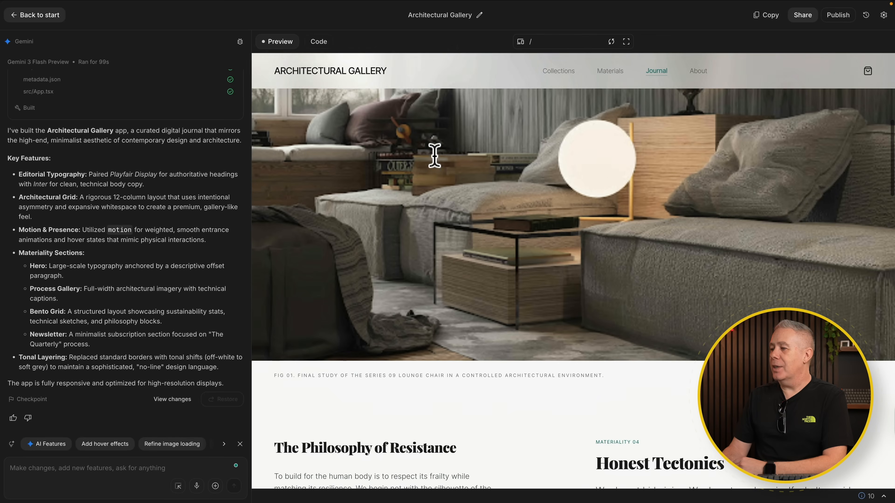
# Send the prompt "Update the hero section main heading text to use a Sans Serif font, but not Inter!" for the Architectural Gallery app
pyautogui.scroll(-15, 434, 156)
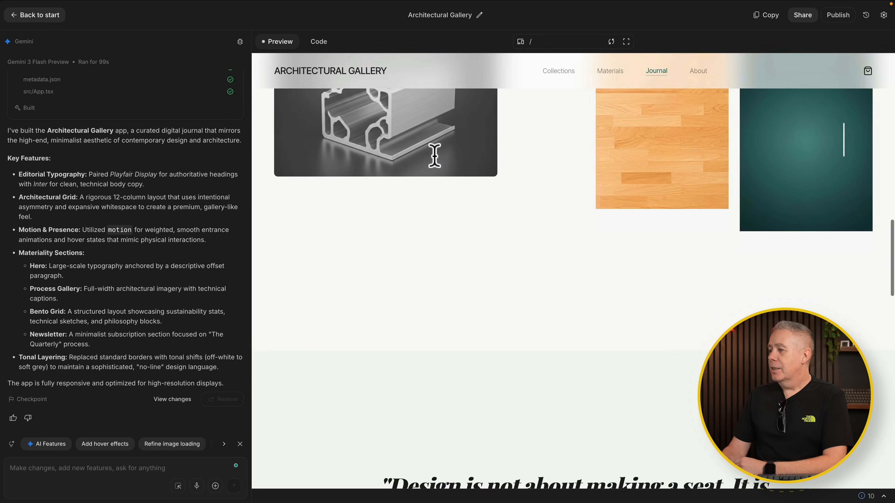
pyautogui.scroll(-10, 434, 155)
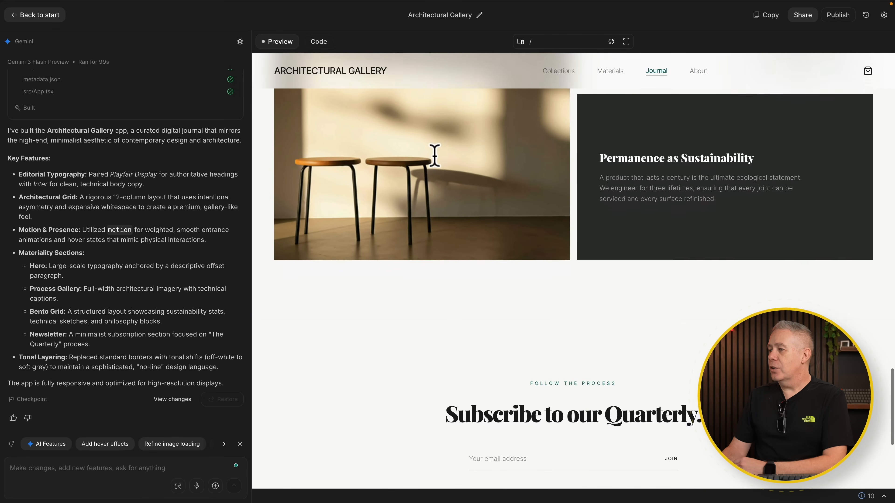
pyautogui.scroll(15, 434, 156)
pyautogui.scroll(20, 434, 155)
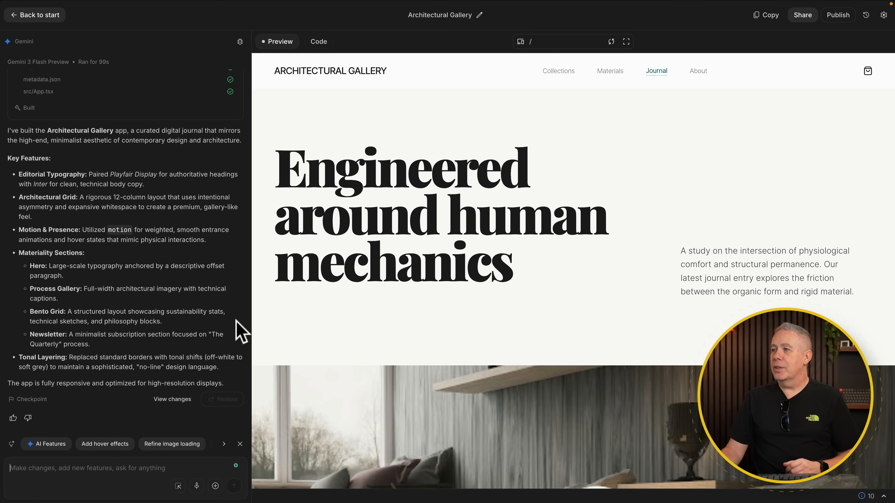
pyautogui.click(26, 465)
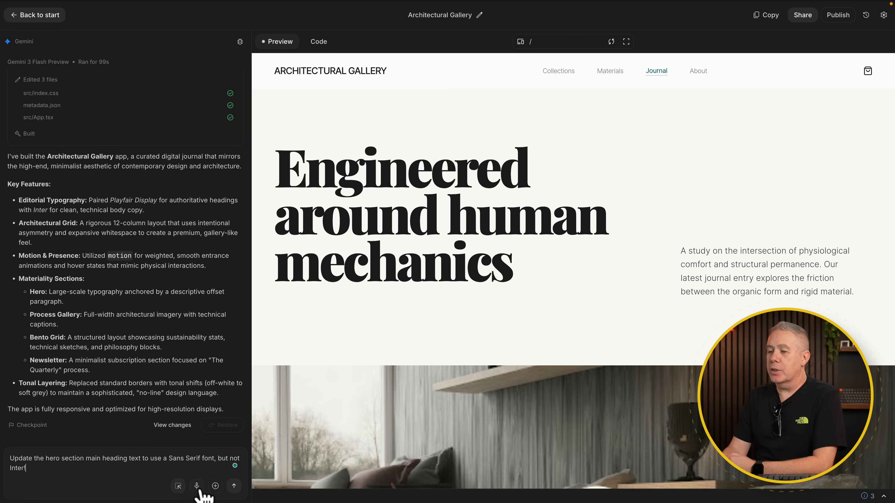
pyautogui.click(233, 486)
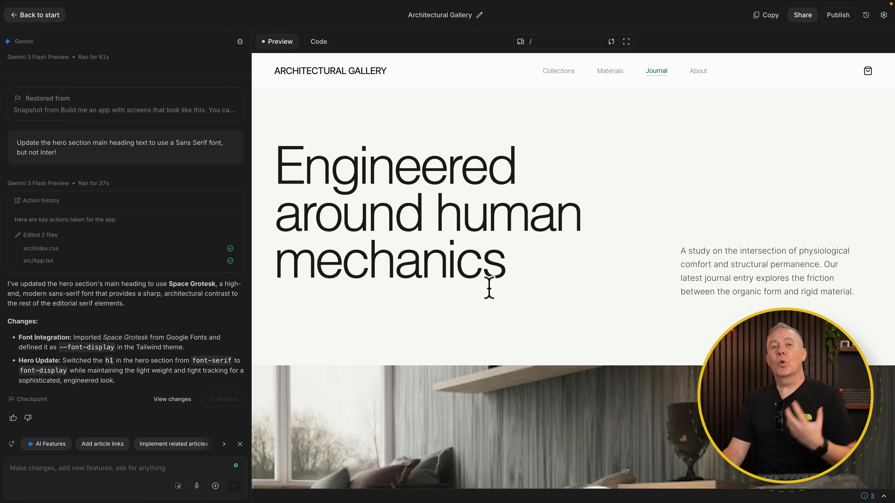
# Request a more contemporary and minimalist living room hero image with a modern sofa as the focal point
pyautogui.scroll(-5, 488, 287)
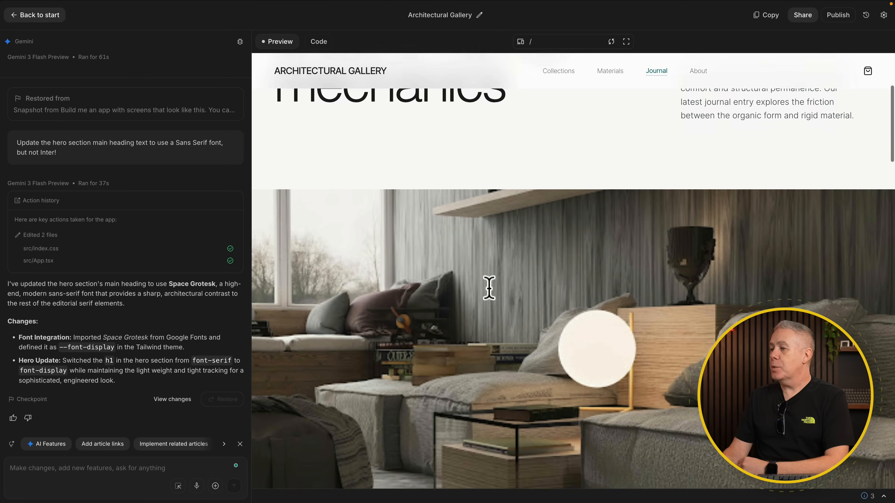
pyautogui.scroll(-1, 489, 287)
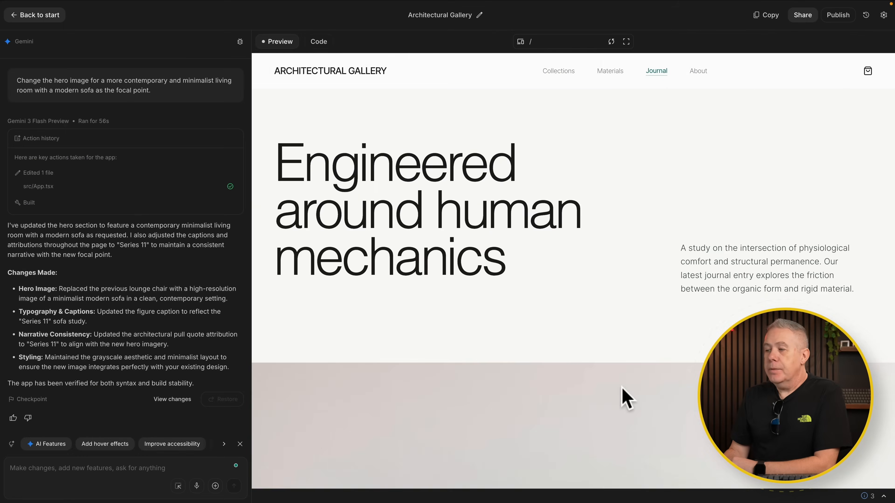
pyautogui.scroll(-6, 622, 391)
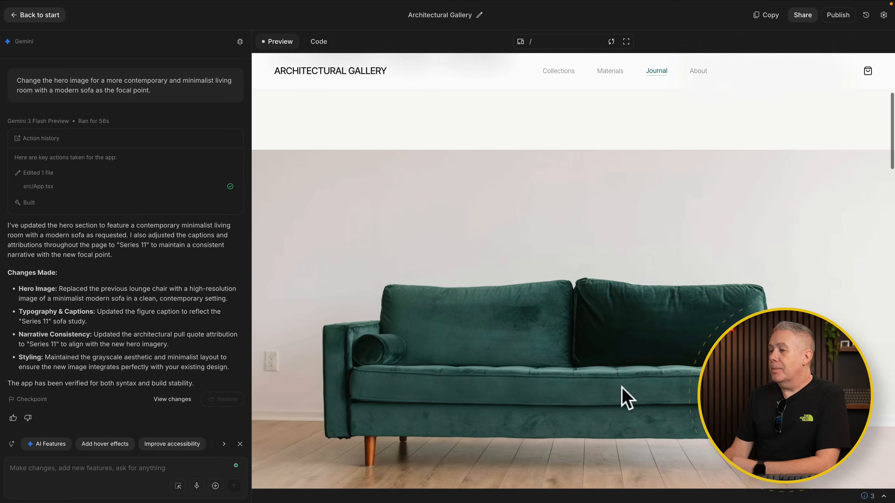
# Capture the dark "Permanence as Sustainability" box of the bento grid and copy the screenshot
pyautogui.scroll(-2, 623, 391)
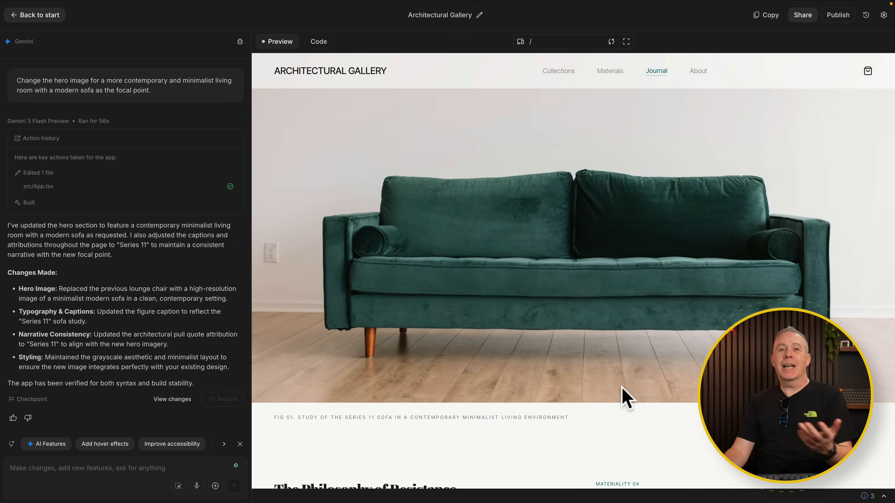
pyautogui.scroll(-8, 622, 391)
pyautogui.scroll(-20, 625, 398)
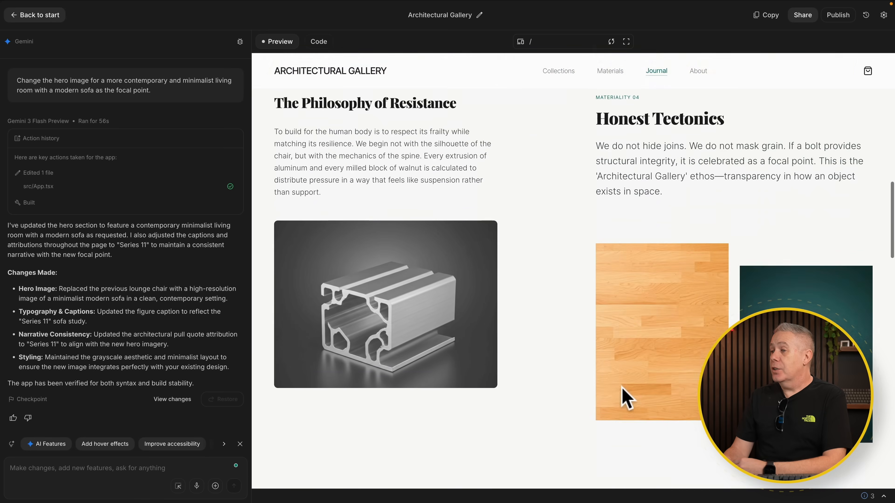
pyautogui.scroll(-16, 626, 397)
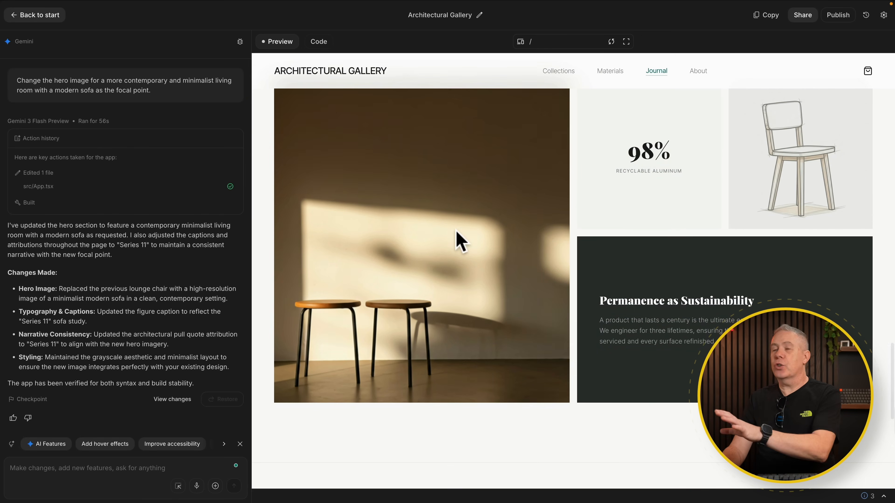
pyautogui.scroll(2, 461, 254)
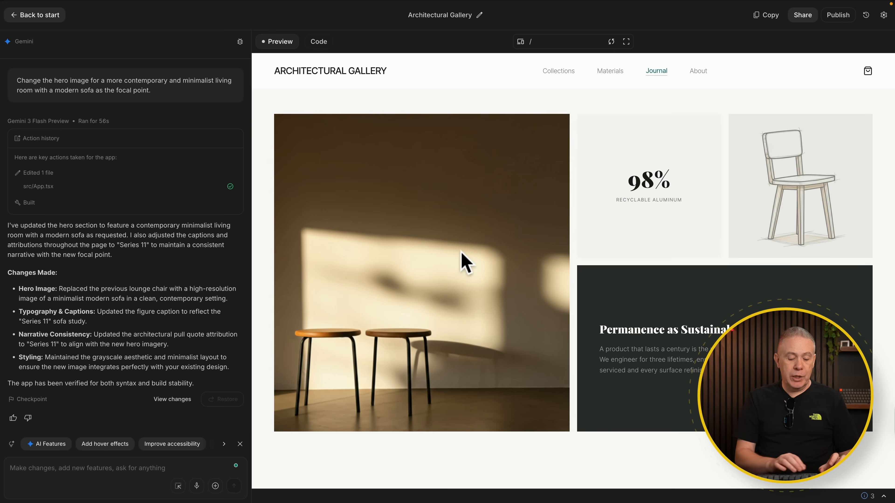
pyautogui.press('super+shift+4')
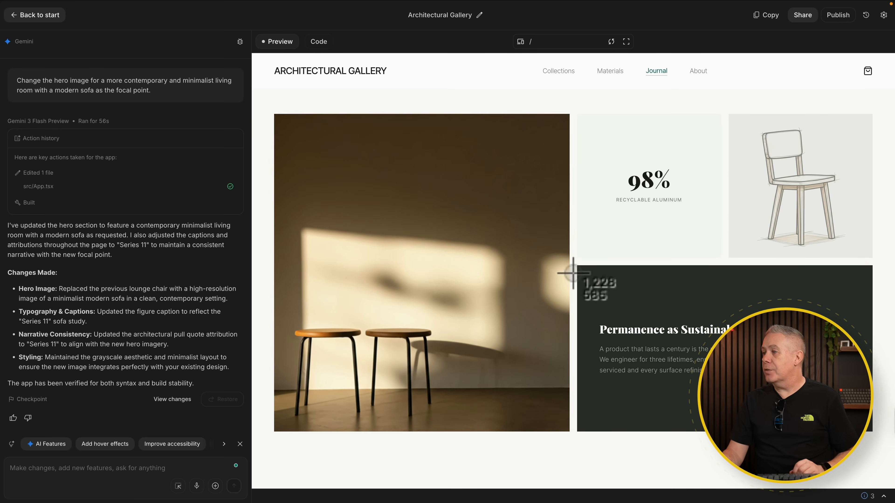
pyautogui.moveTo(581, 270); pyautogui.dragTo(870, 429)
pyautogui.moveTo(28, 443)
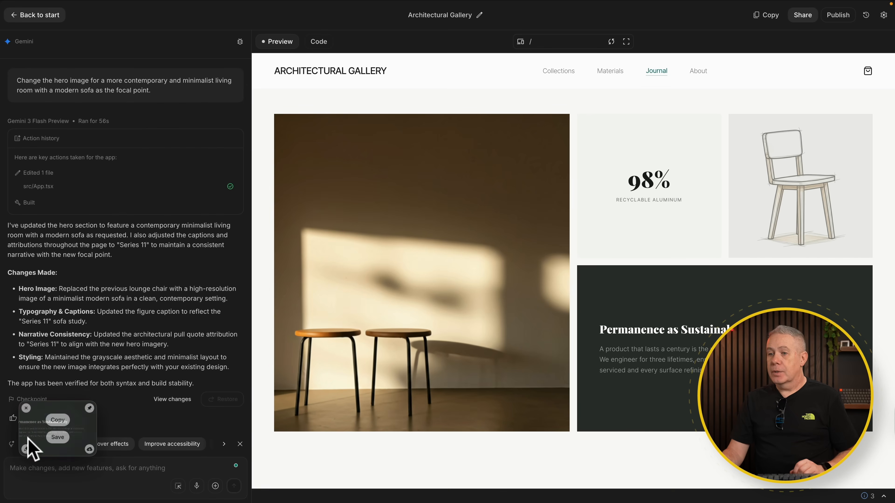
pyautogui.click(60, 420)
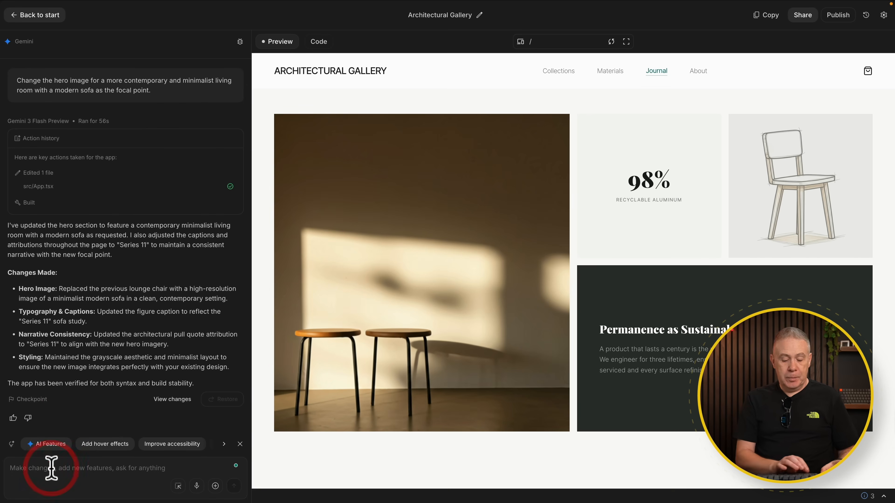
# Attach the copied screenshot and request the dark section be filled with the text, with ample spacing, and all headings use the hero heading font
pyautogui.press('super+v')
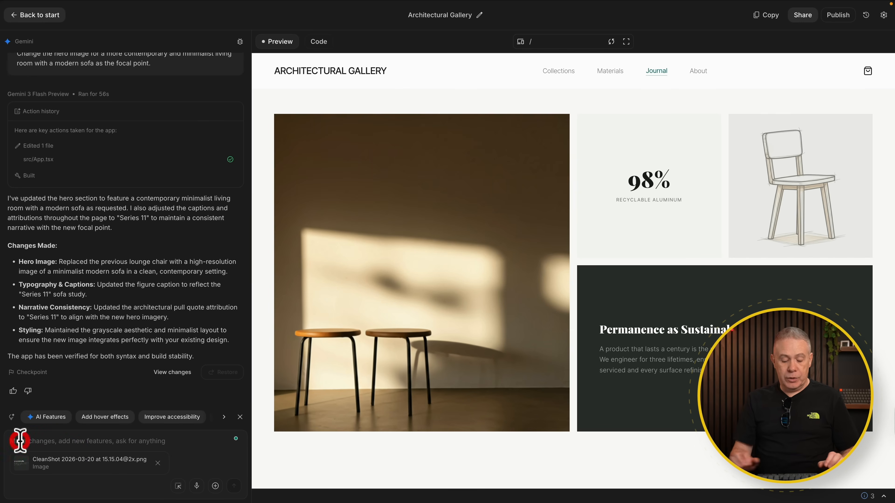
pyautogui.write('Fil this dark section with the text. Allow for ample spacing around the text to retain the clean aesthetic of the design. Also change all the headings on the site to use the same font as the hero section heading.')
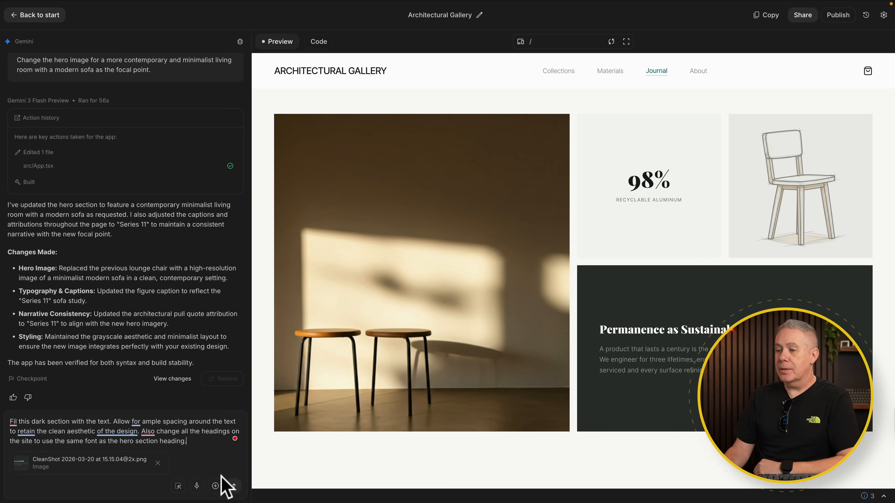
pyautogui.click(234, 486)
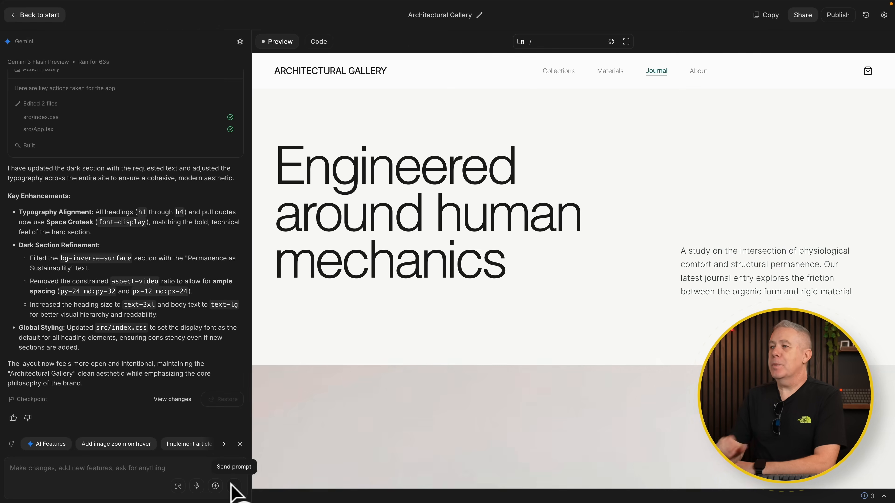
# Capture the whole bento grid section of the updated page and copy the screenshot
pyautogui.scroll(-10, 470, 400)
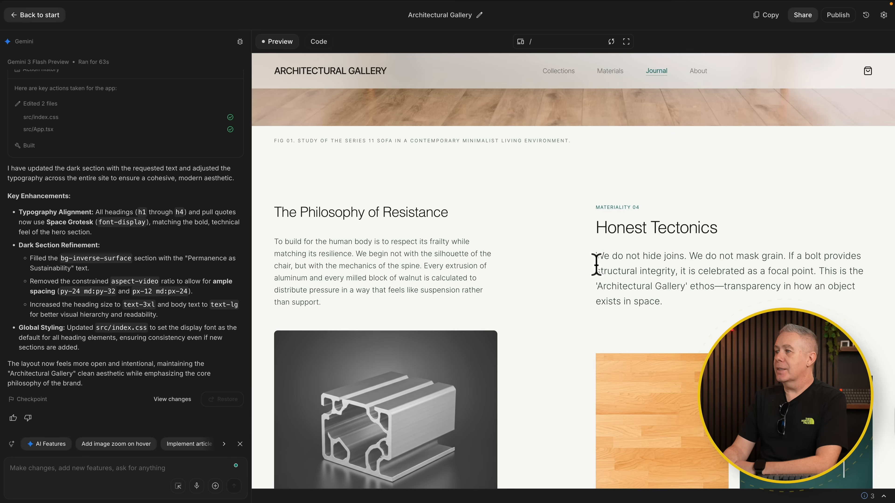
pyautogui.scroll(-10, 516, 358)
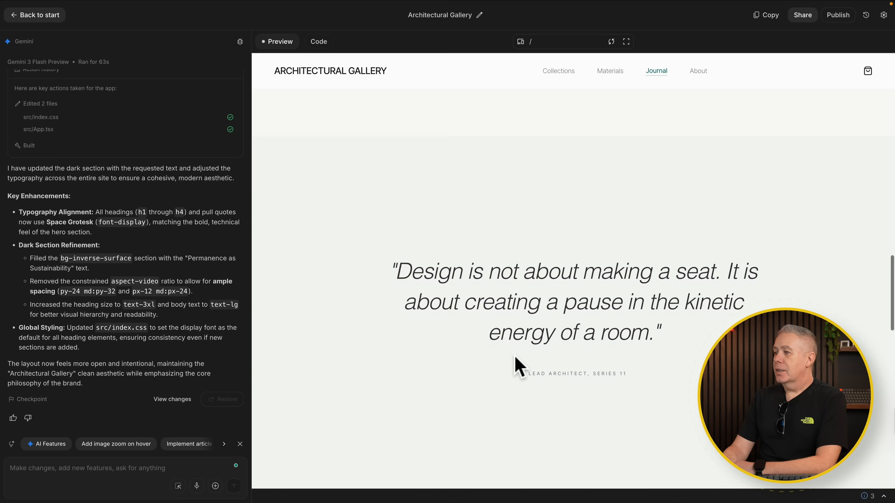
pyautogui.scroll(-6, 493, 317)
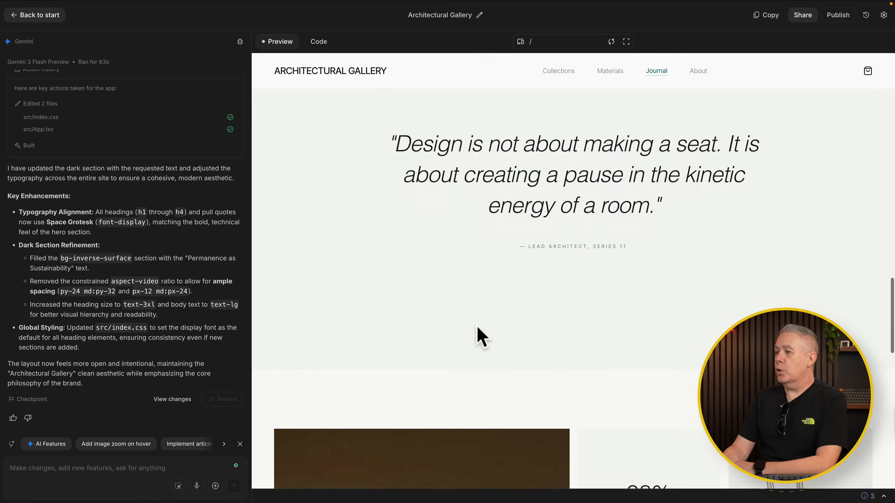
pyautogui.scroll(-5, 477, 330)
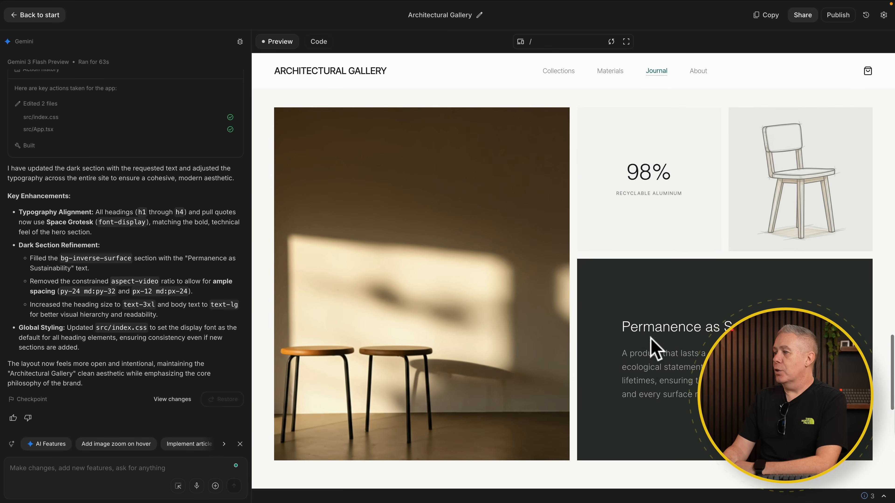
pyautogui.scroll(-1, 519, 323)
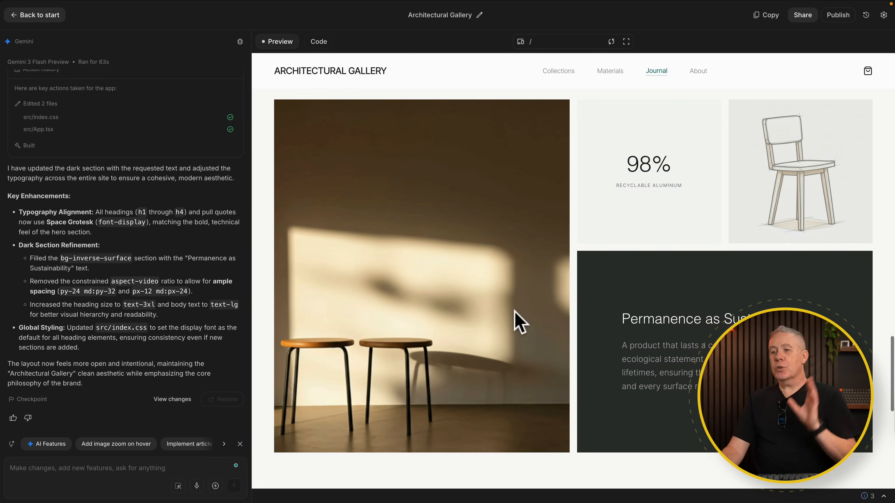
pyautogui.press('super+shift+4')
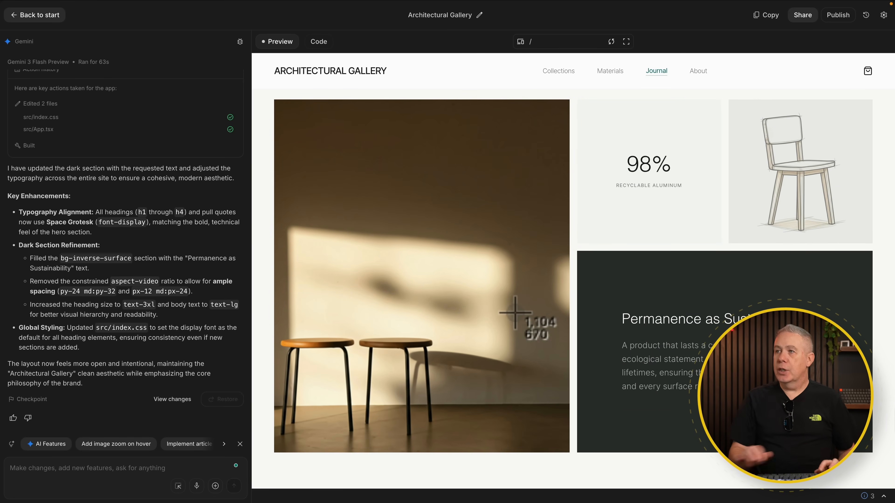
pyautogui.moveTo(265, 94); pyautogui.dragTo(881, 465)
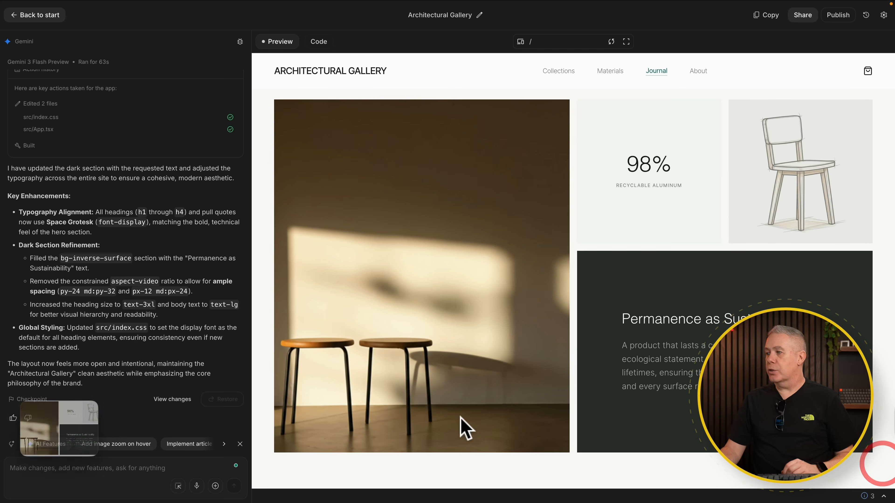
pyautogui.click(61, 422)
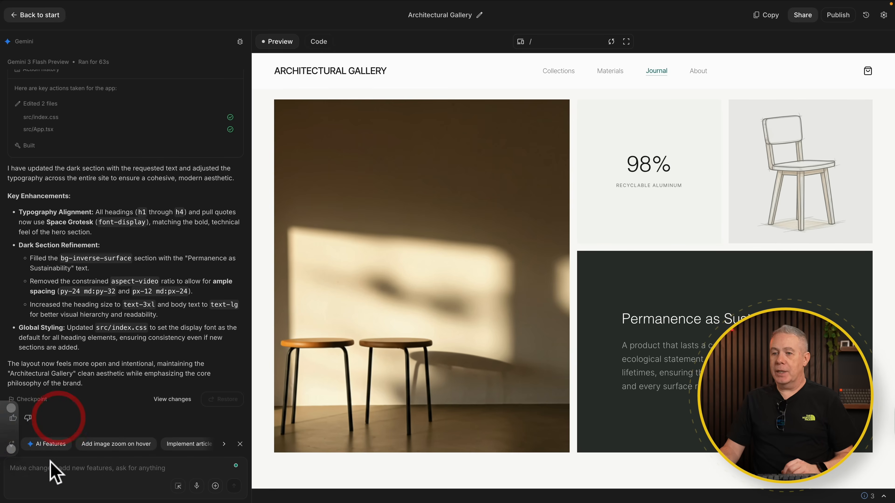
# Attach the bento grid screenshot and send the prompt "Make the corners of each bento grid box 32px rounded."
pyautogui.click(50, 465)
pyautogui.press('super+v')
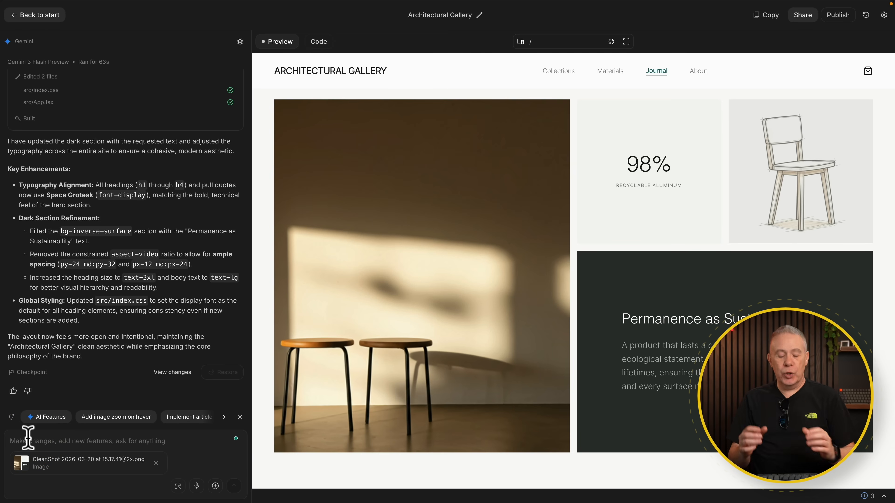
pyautogui.write('Make the corners of each bento grid box 32px rounded.')
pyautogui.click(233, 485)
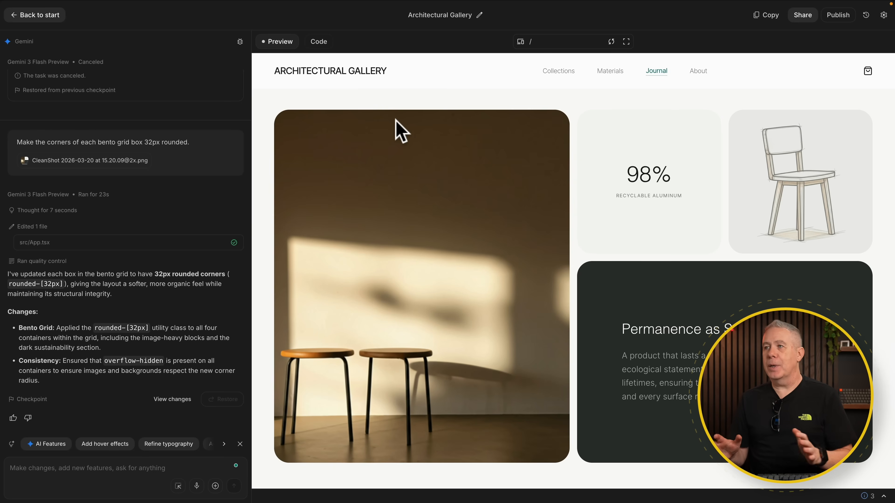
# View the app's generated source code in App.tsx and return to the page preview
pyautogui.click(319, 42)
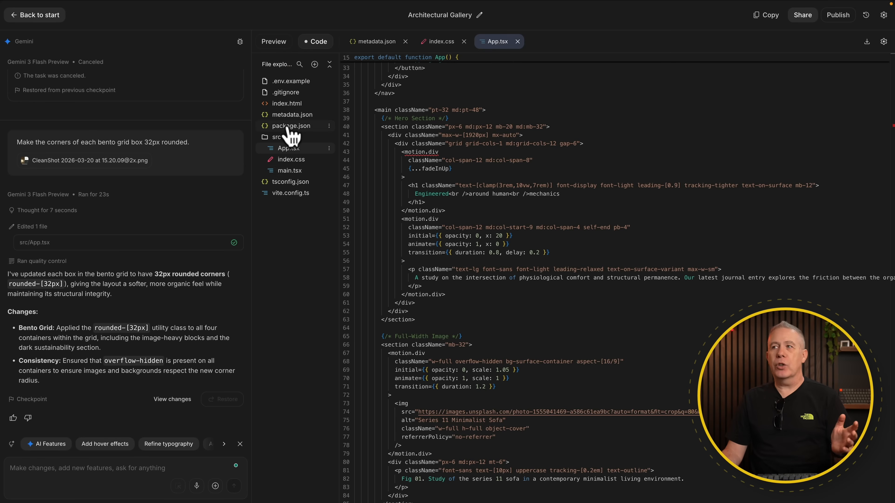
pyautogui.click(278, 43)
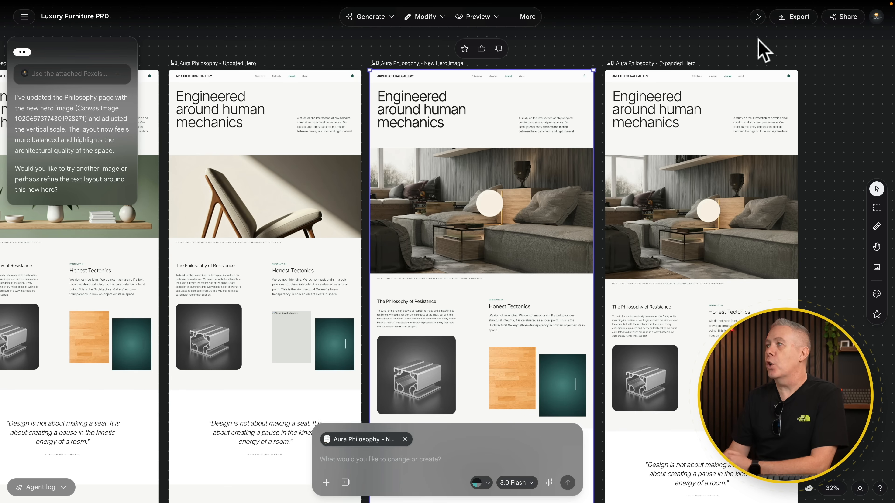
# Switch from Stitch back to the Architectural Gallery app in AI Studio and review the page from the hero heading to the materials images
pyautogui.click(706, 31)
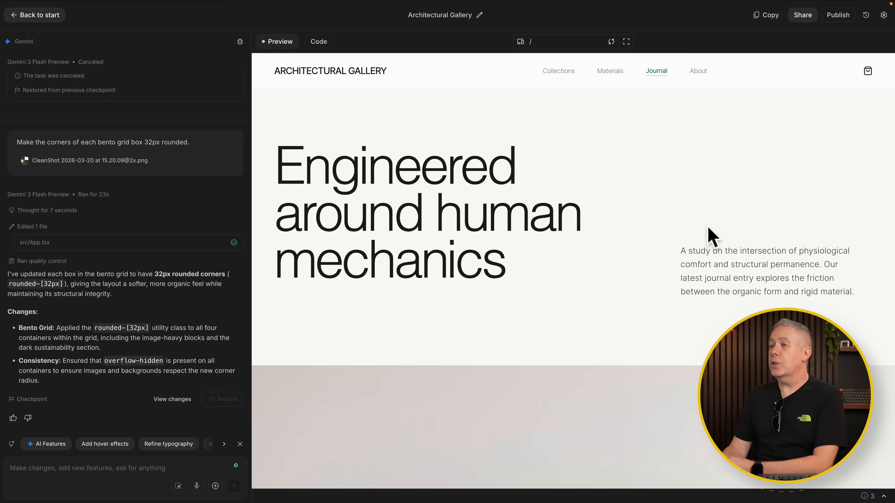
pyautogui.scroll(-3, 709, 236)
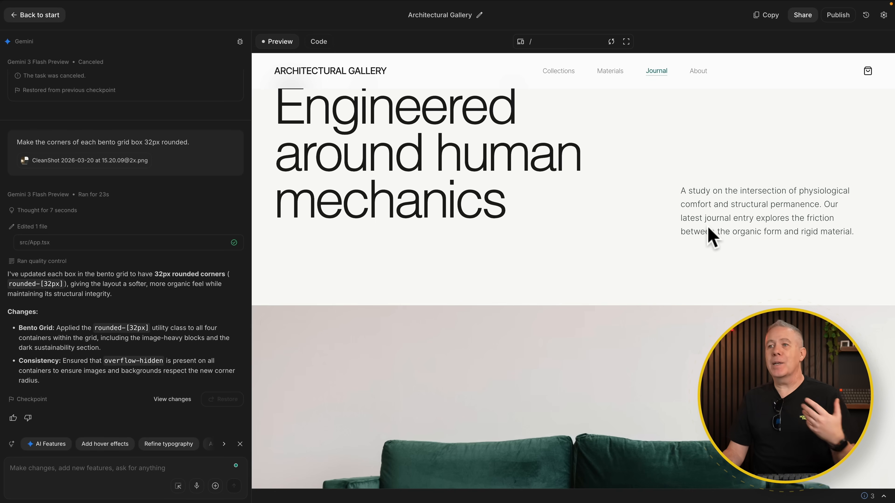
pyautogui.scroll(-10, 709, 229)
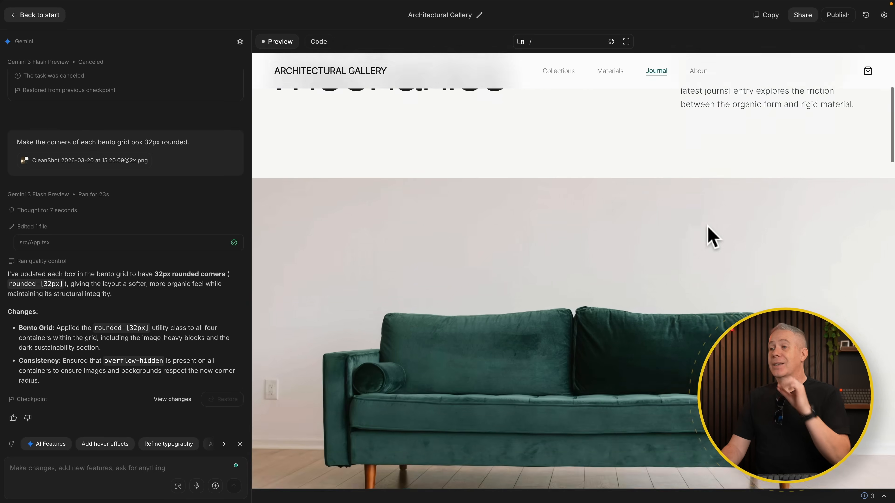
pyautogui.scroll(-5, 709, 236)
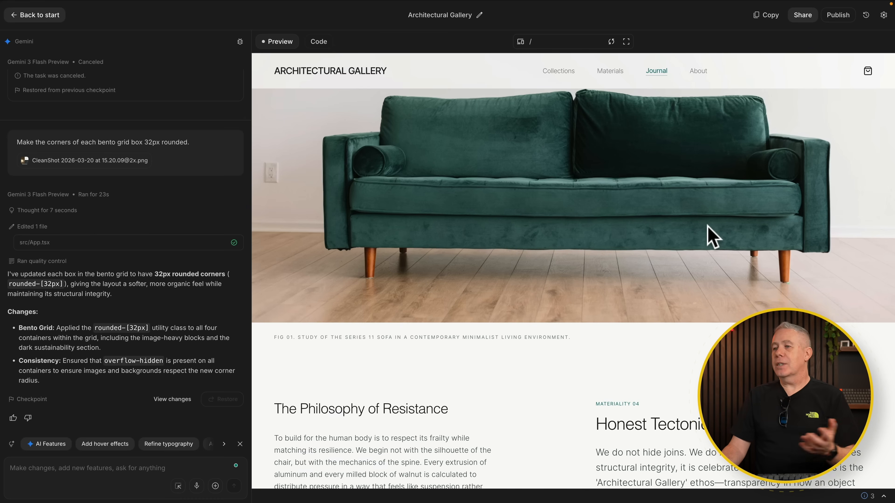
pyautogui.scroll(-12, 709, 236)
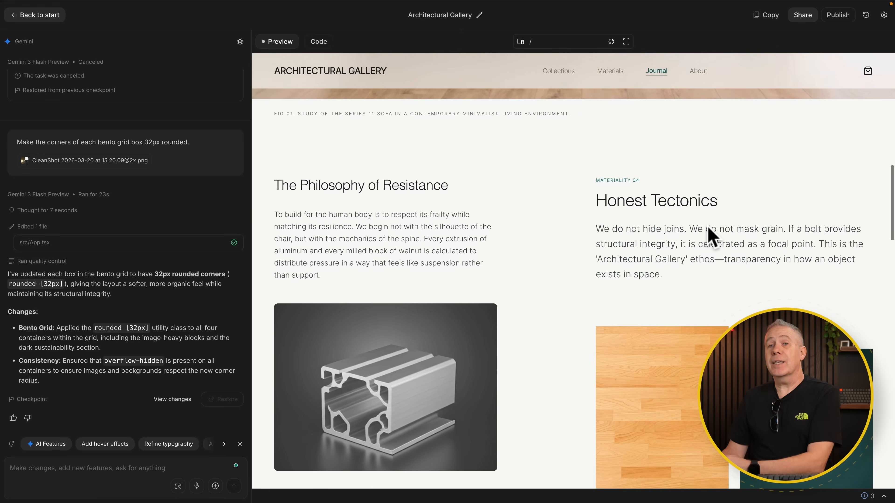
pyautogui.scroll(-10, 708, 227)
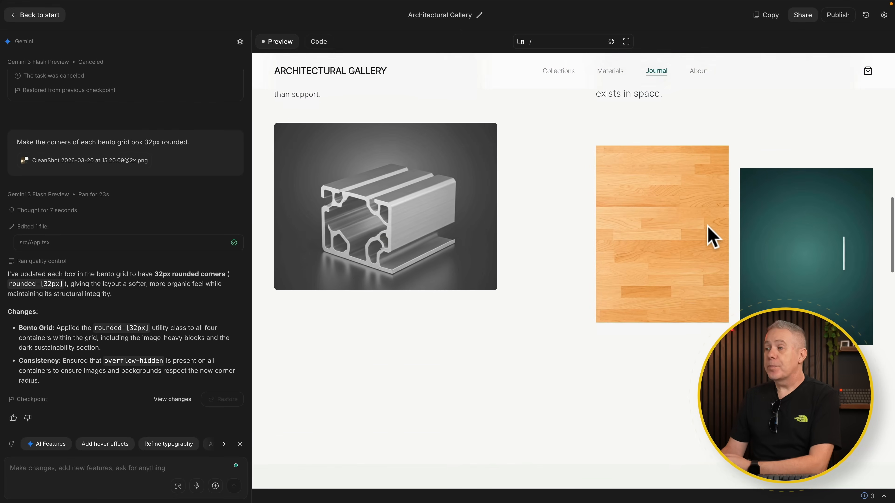